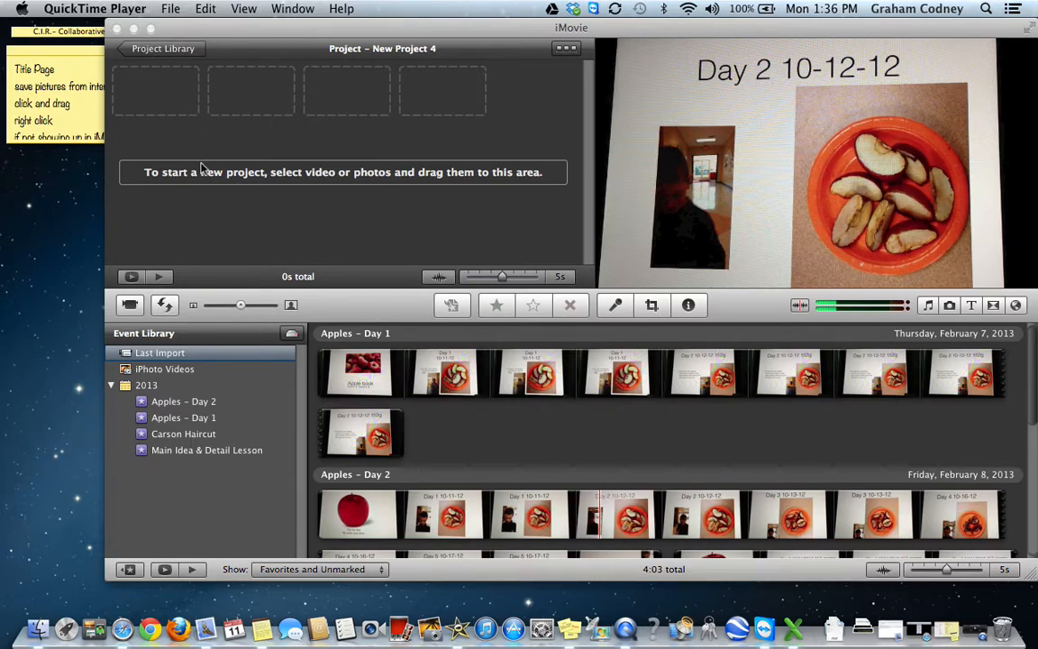
Add a Centered title to the start of the empty project, using the Curtain background.
{"action": "left_click", "coordinate": [977, 308]}
{"action": "left_click", "coordinate": [977, 308]}
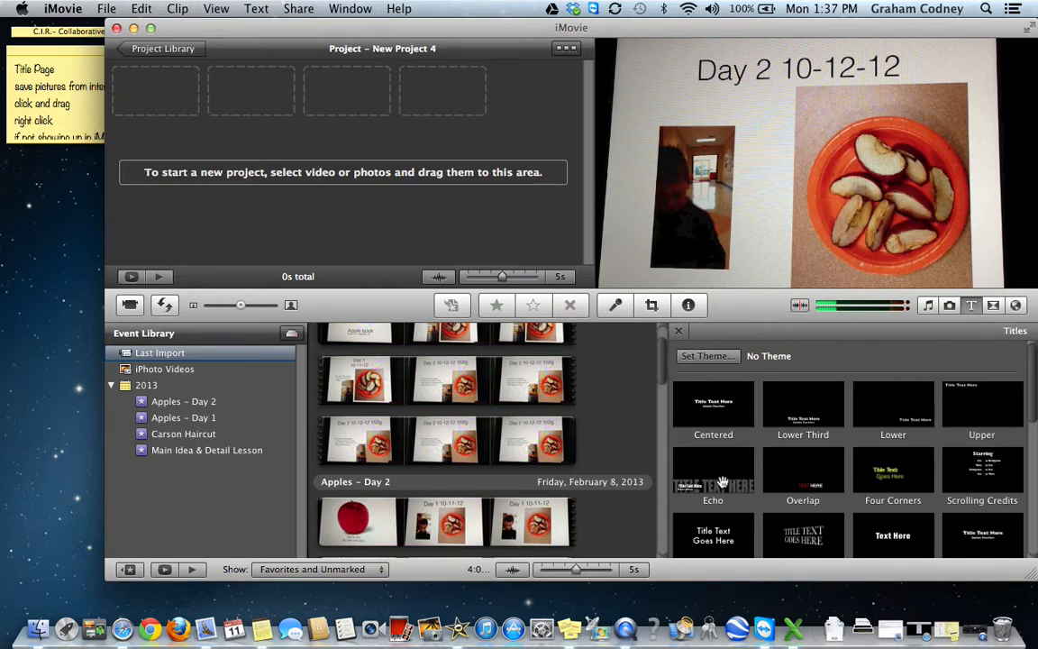
{"action": "left_click_drag", "start_coordinate": [719, 414], "coordinate": [158, 96]}
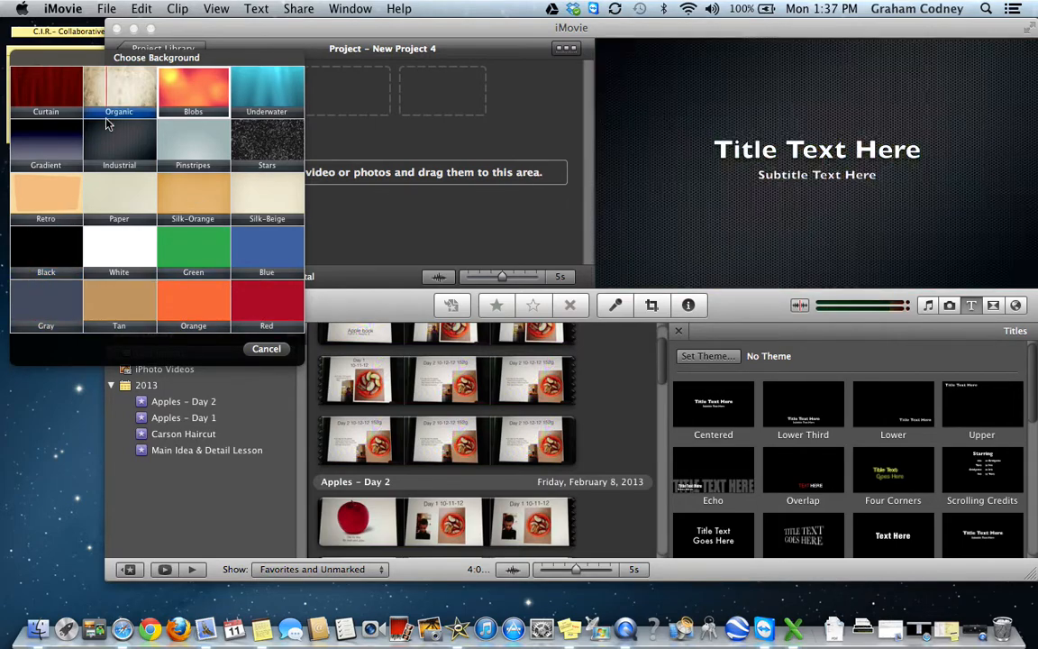
Replace the placeholder text with "Title my work" and a second line of "By:" plus the author's name, and play the title back.
{"action": "left_click", "coordinate": [757, 155]}
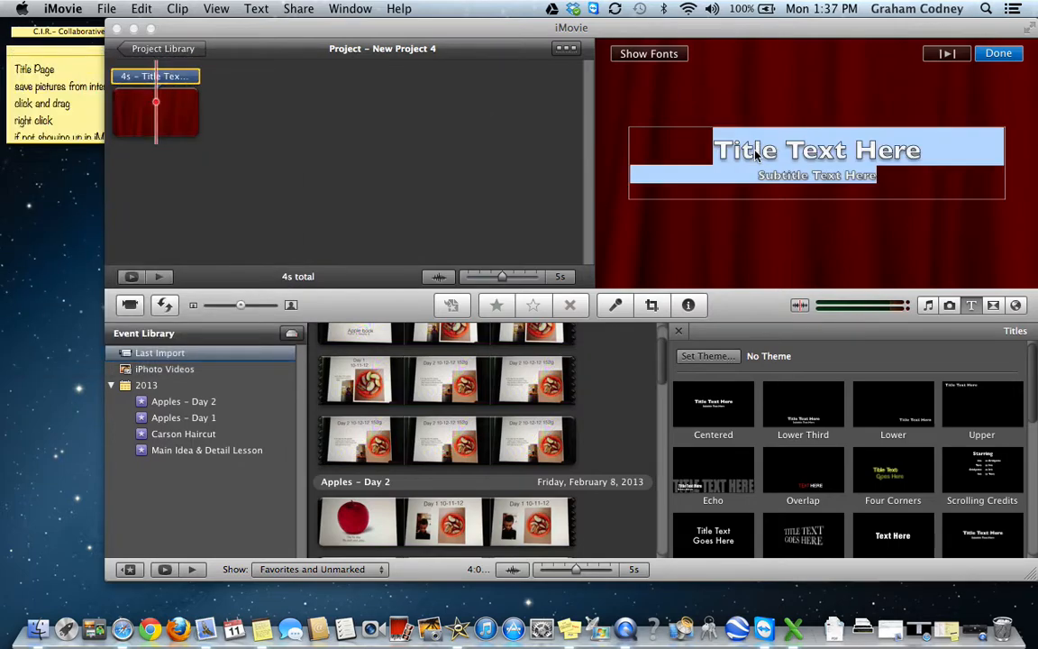
{"action": "type", "text": "Title"}
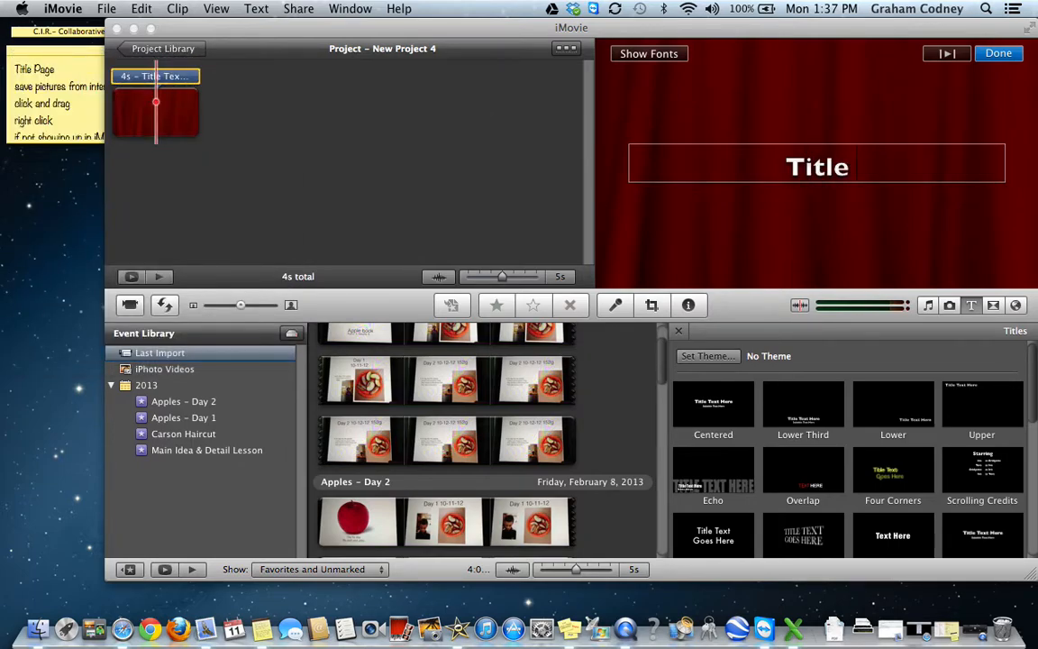
{"action": "type", "text": " my work"}
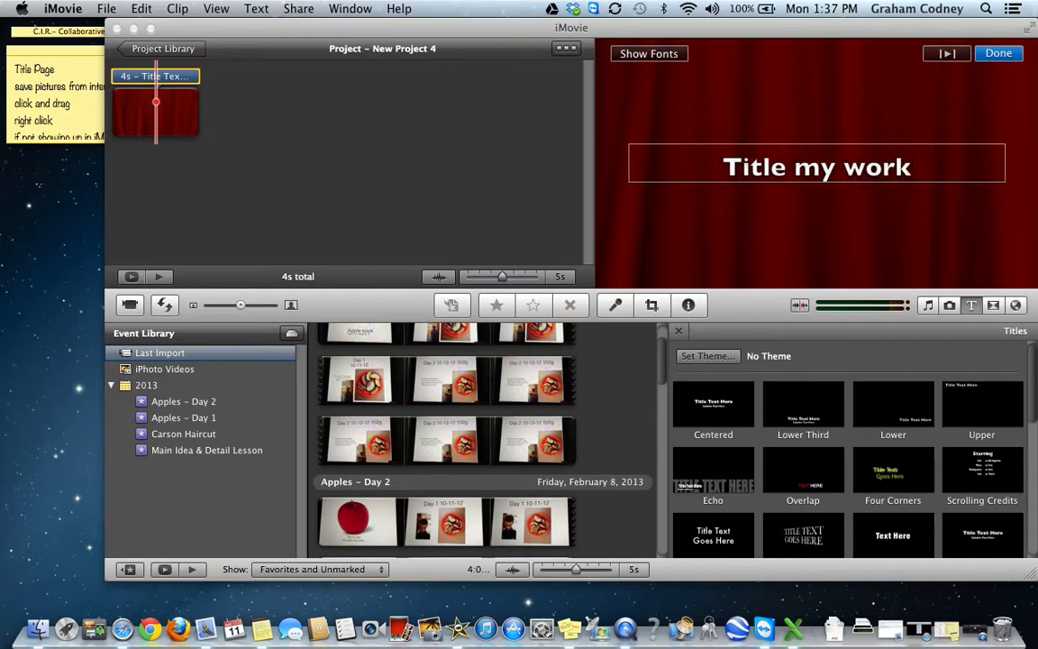
{"action": "key", "text": "Return"}
{"action": "type", "text": "By\":"}
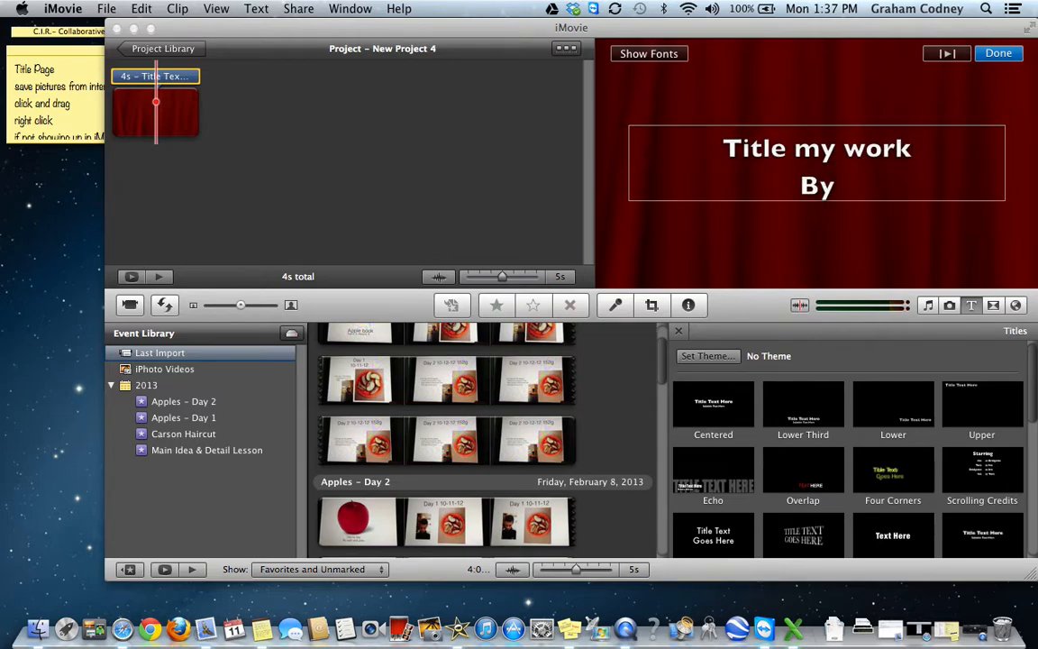
{"action": "key", "text": "BackSpace"}
{"action": "key", "text": "BackSpace"}
{"action": "type", "text": ": Mr. Codney"}
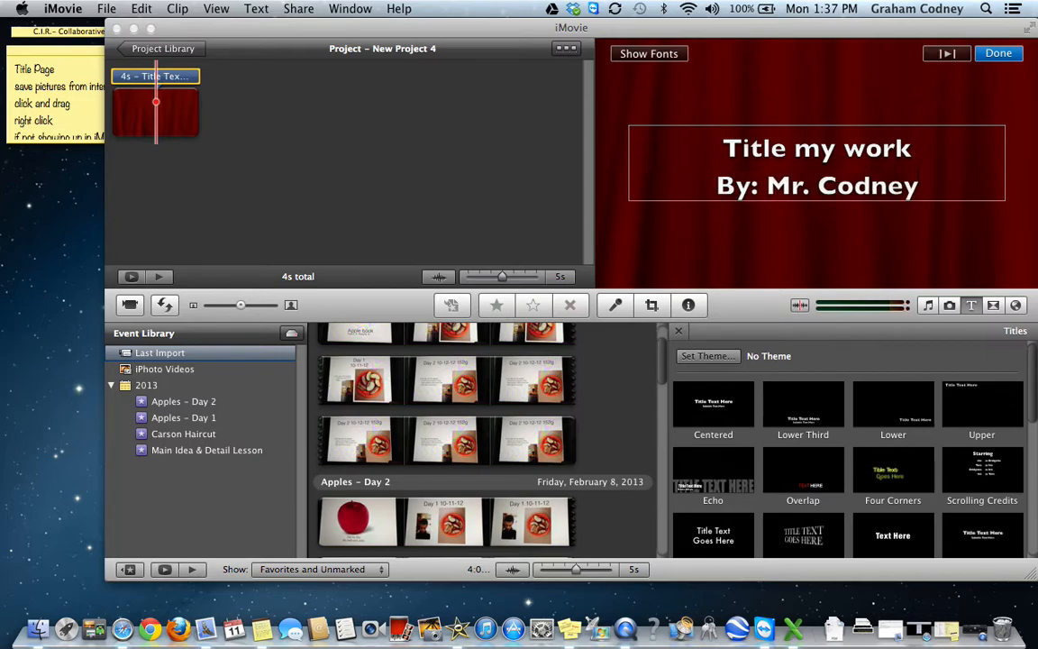
{"action": "left_click", "coordinate": [998, 55]}
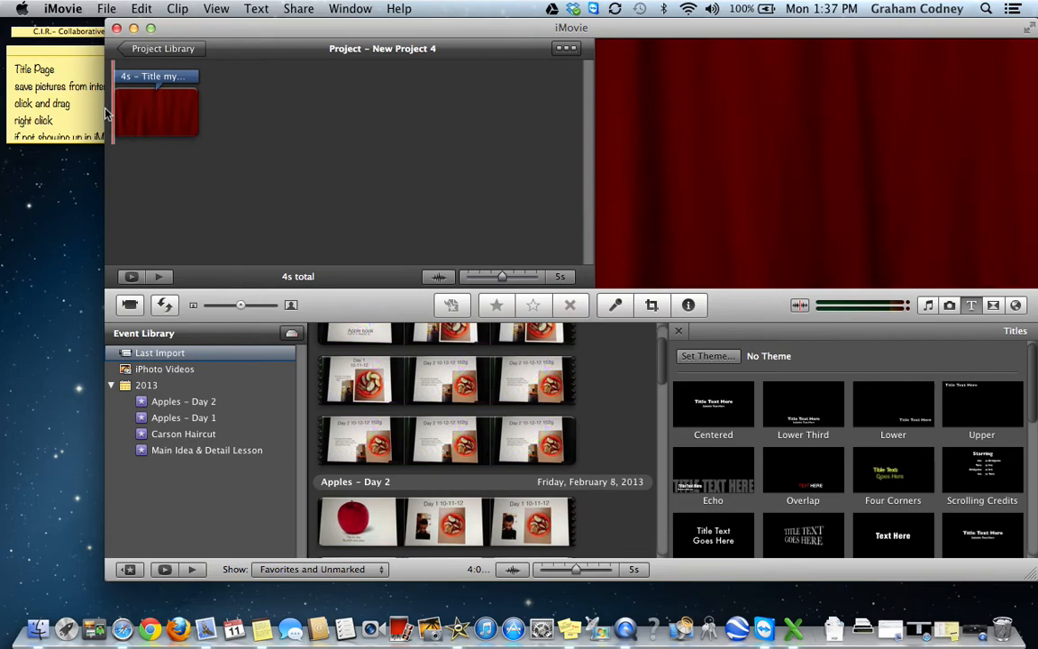
{"action": "key", "text": "space"}
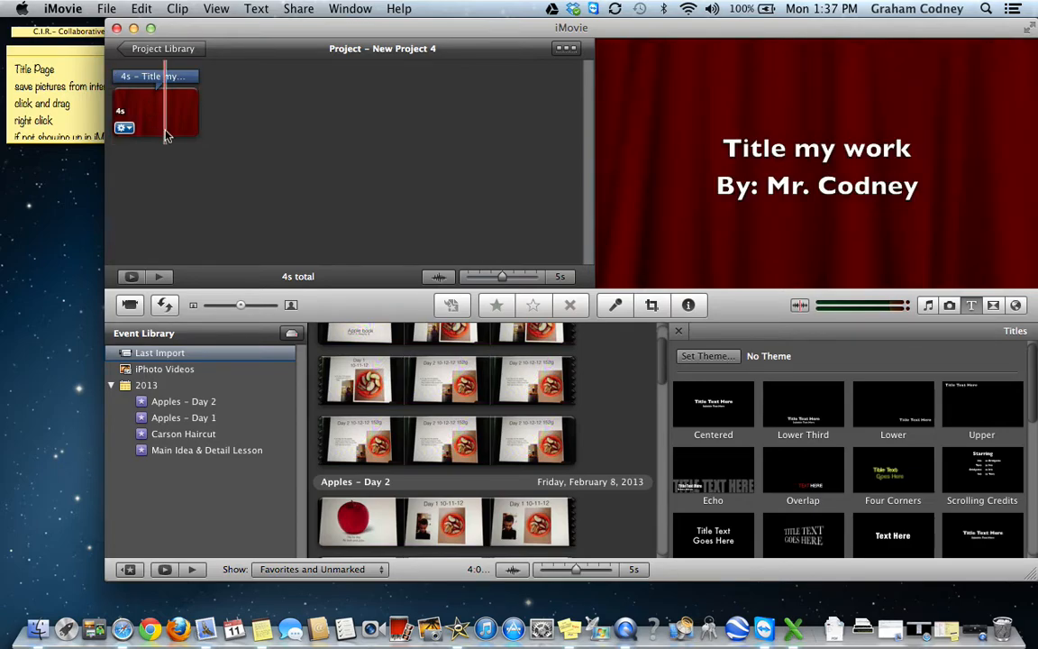
Switch to Safari and run a Google image search for "prairie dog" in a new tab.
{"action": "left_click", "coordinate": [914, 635]}
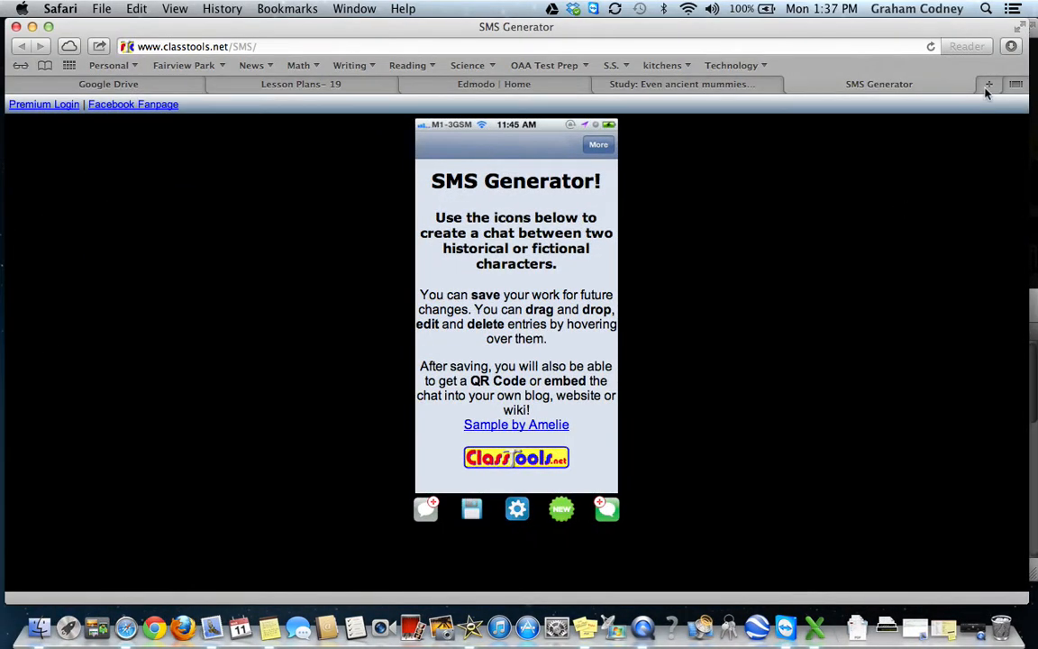
{"action": "left_click", "coordinate": [988, 85]}
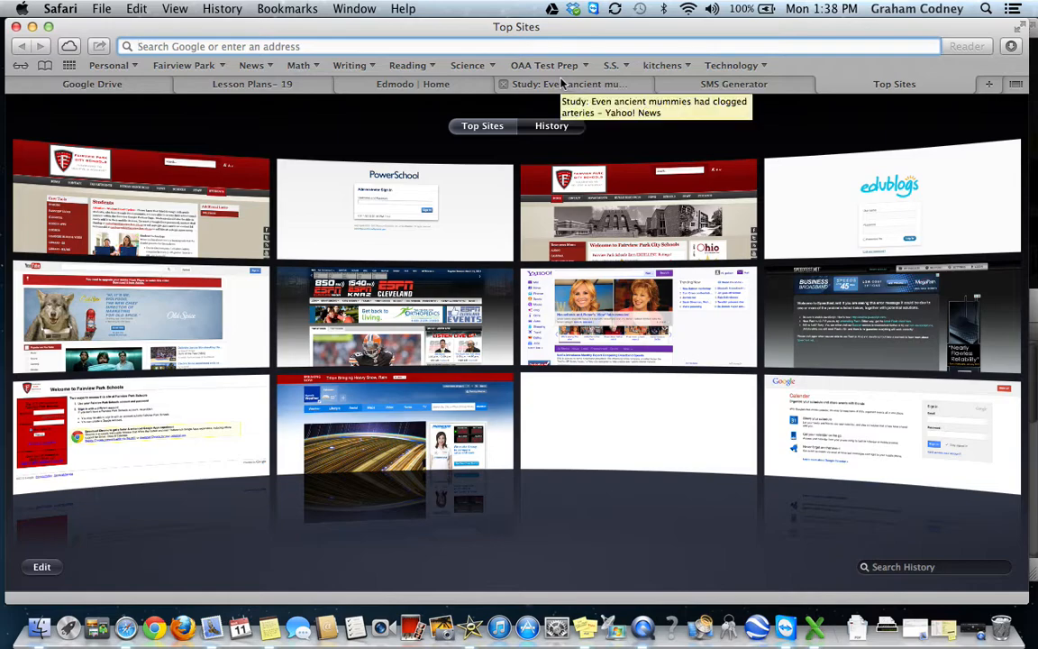
{"action": "type", "text": "prai"}
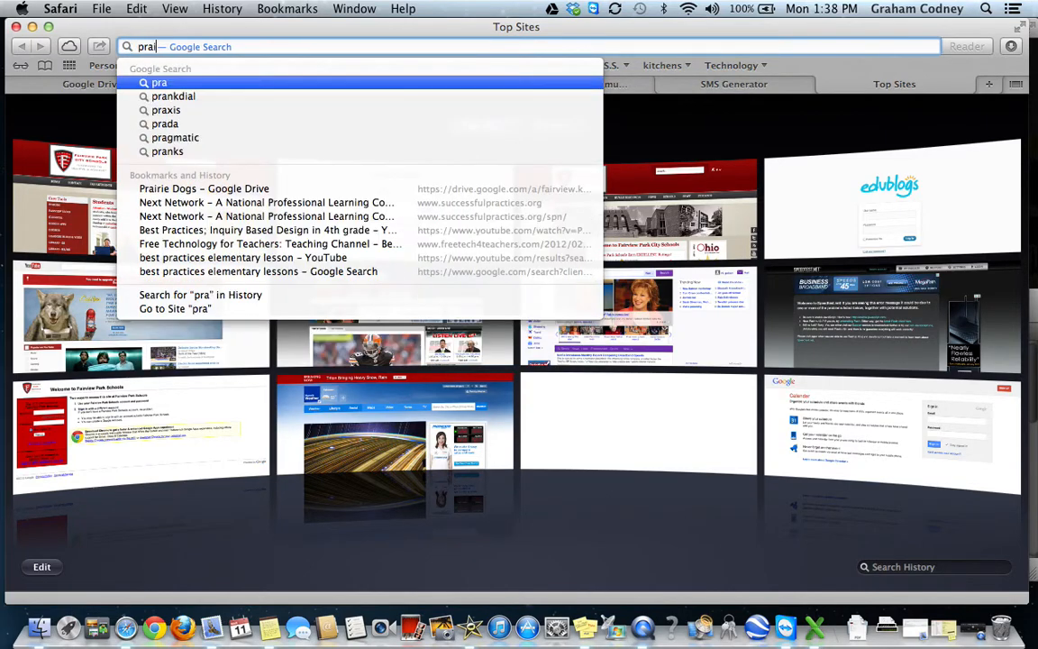
{"action": "type", "text": "rie dog"}
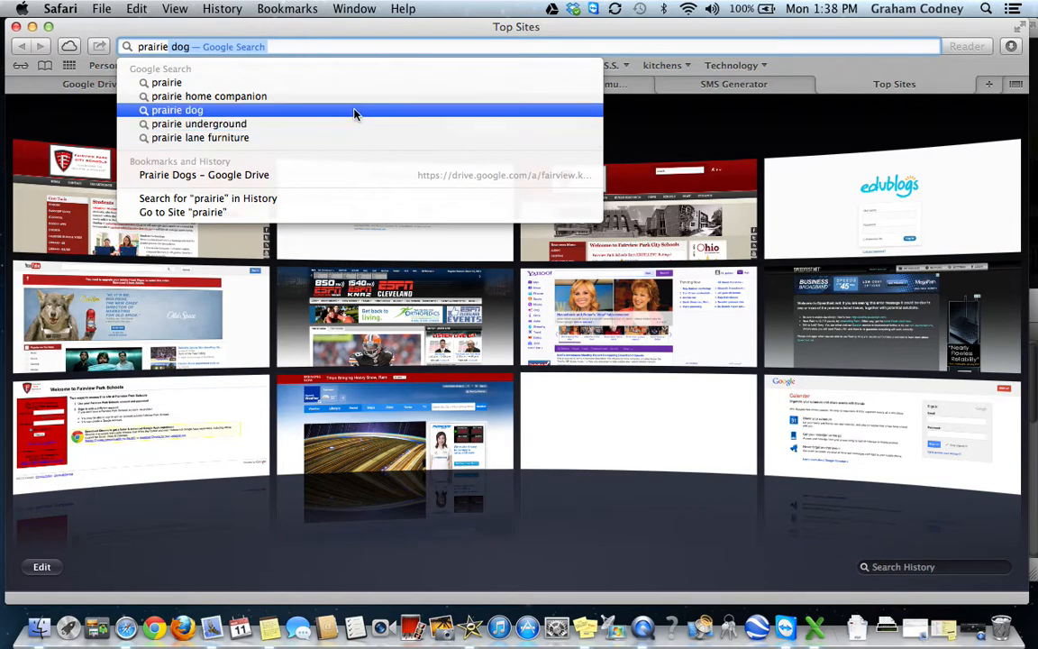
{"action": "left_click", "coordinate": [354, 110]}
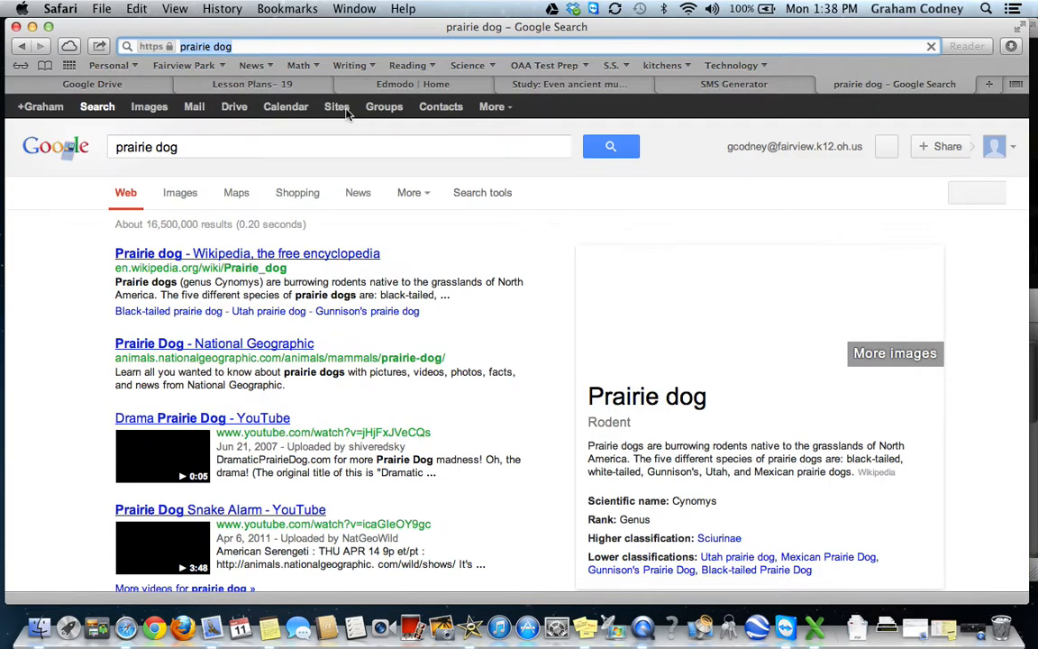
{"action": "left_click", "coordinate": [161, 112]}
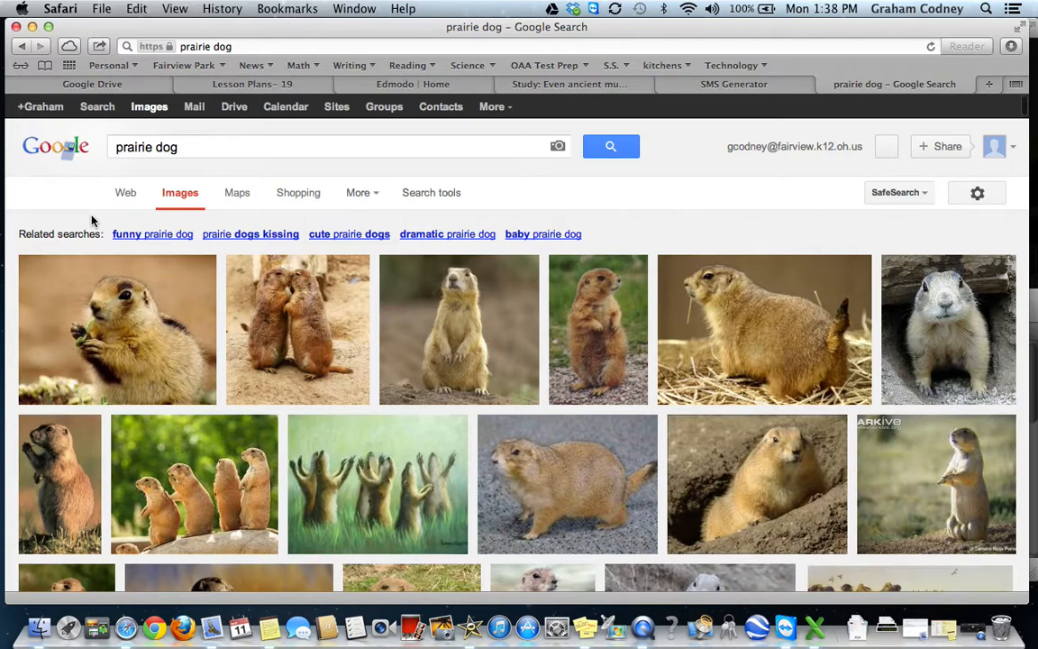
Import the first image result, the prairie dog eating a leaf, into iPhoto and put the iPhoto window away.
{"action": "scroll", "coordinate": [91, 220], "scroll_direction": "down", "scroll_amount": 4}
{"action": "scroll", "coordinate": [91, 220], "scroll_direction": "up", "scroll_amount": 3}
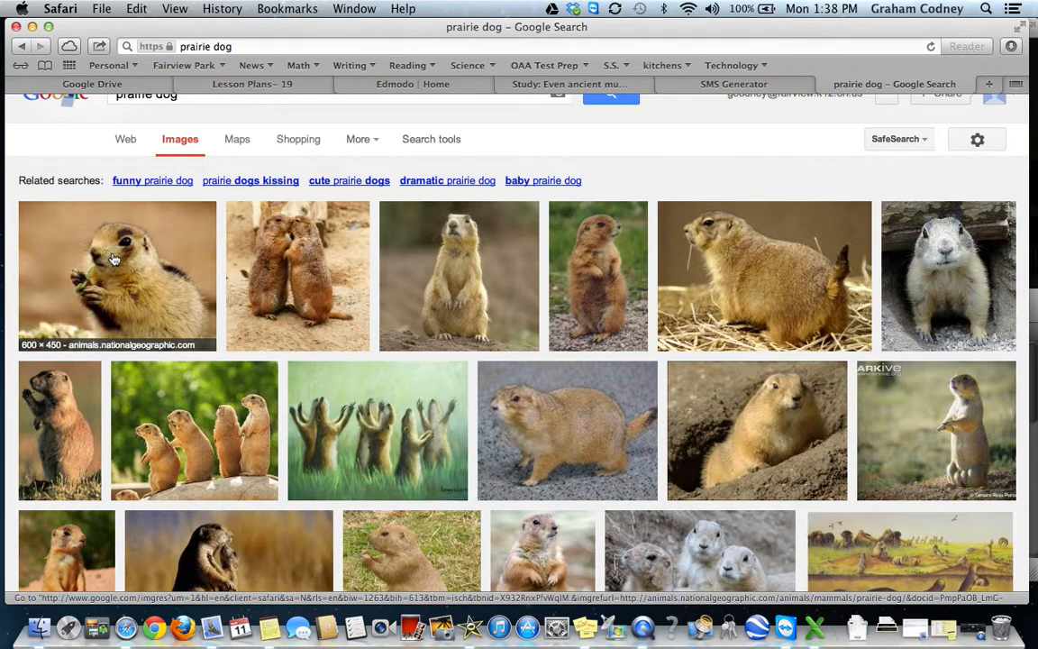
{"action": "scroll", "coordinate": [99, 234], "scroll_direction": "down", "scroll_amount": 2}
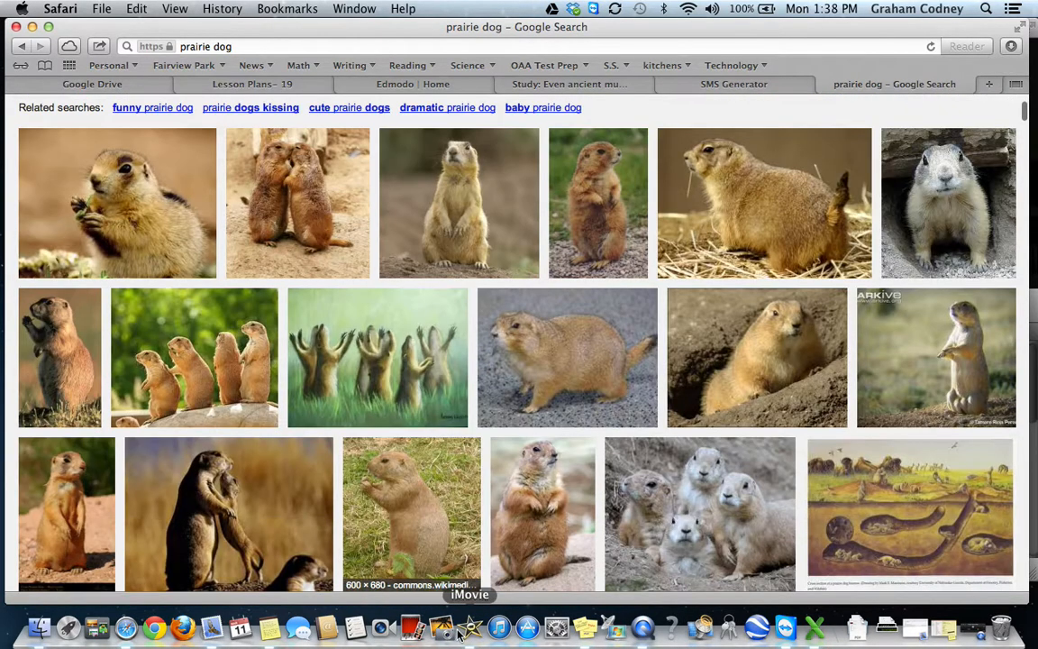
{"action": "left_click_drag", "start_coordinate": [83, 185], "coordinate": [441, 628]}
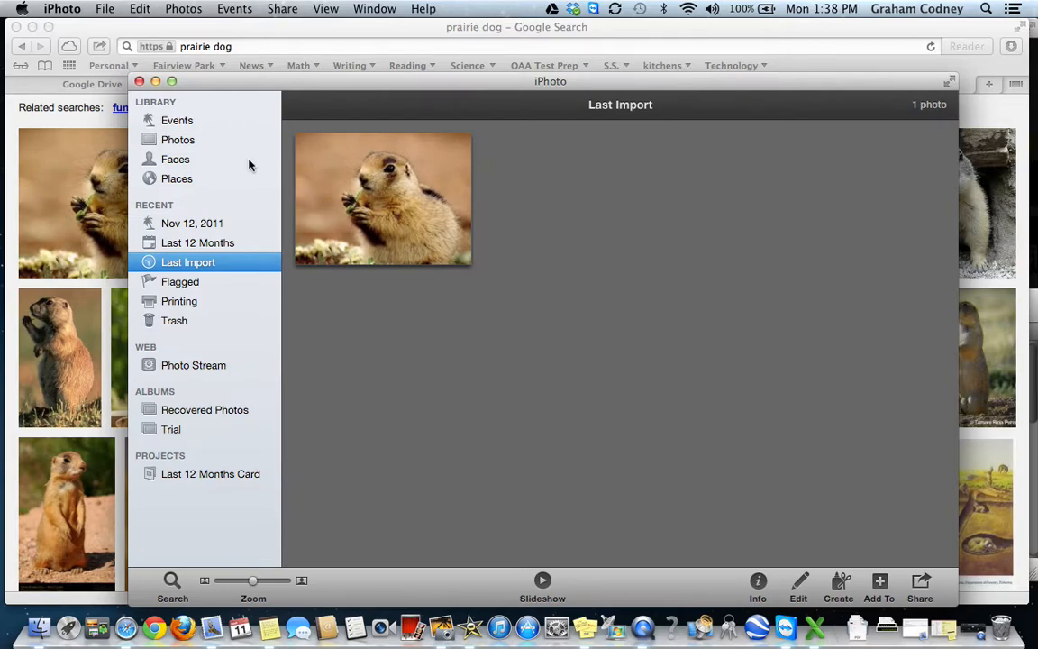
{"action": "left_click", "coordinate": [155, 81]}
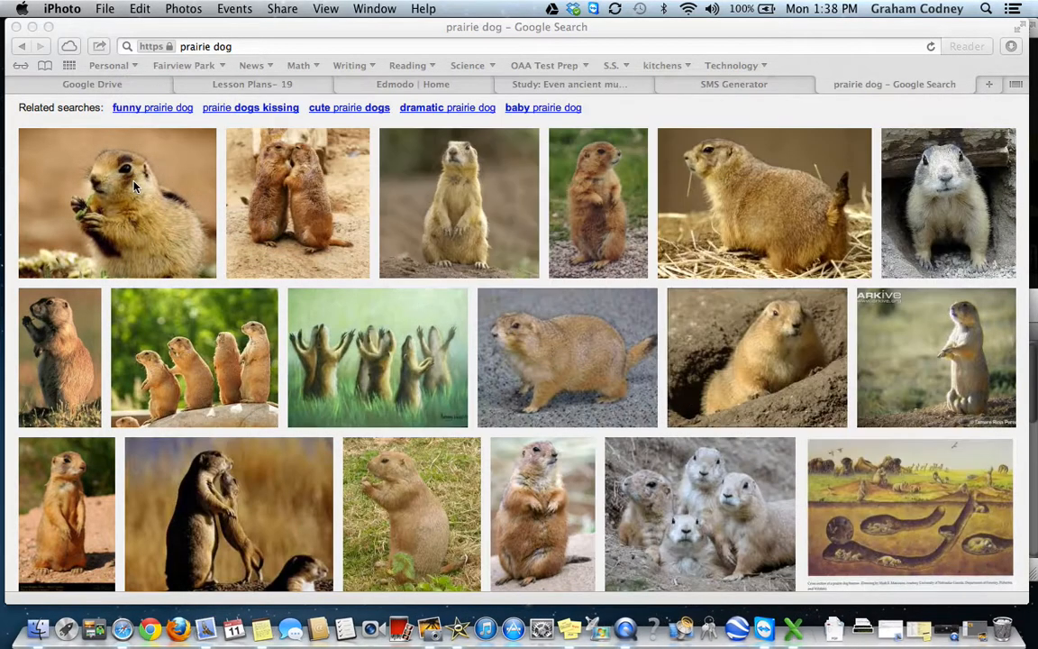
{"action": "left_click", "coordinate": [134, 187]}
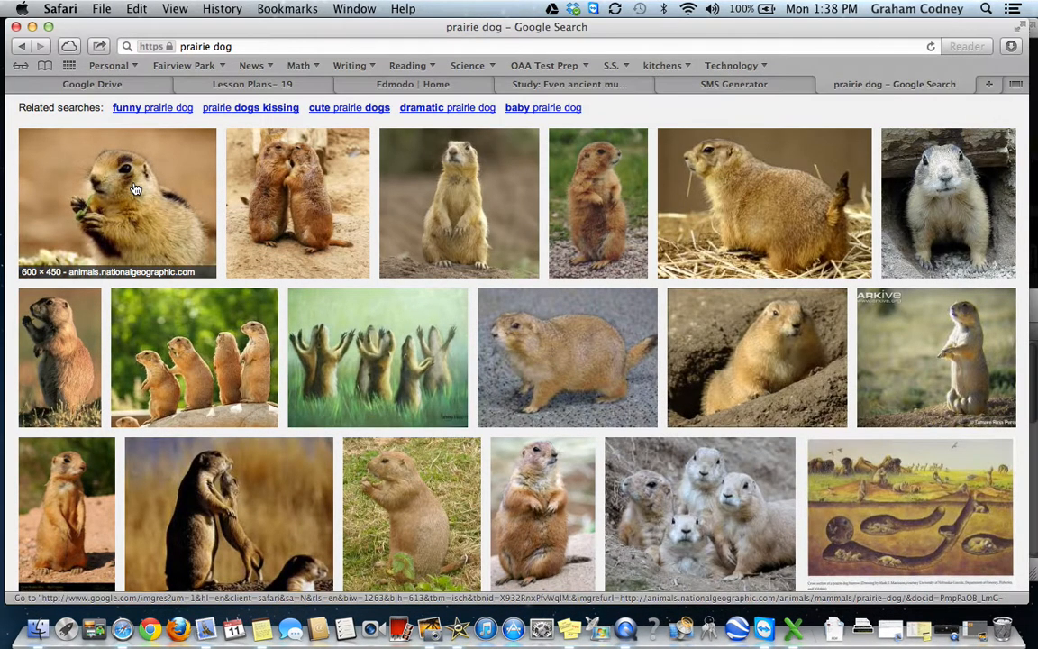
{"action": "right_click", "coordinate": [135, 187]}
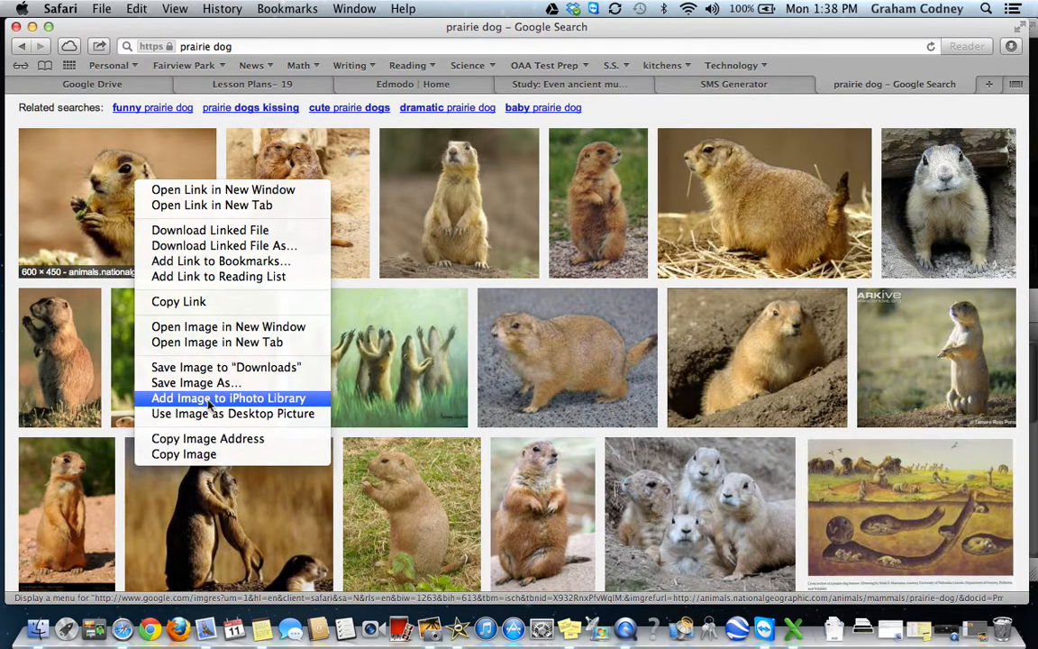
{"action": "left_click", "coordinate": [648, 118]}
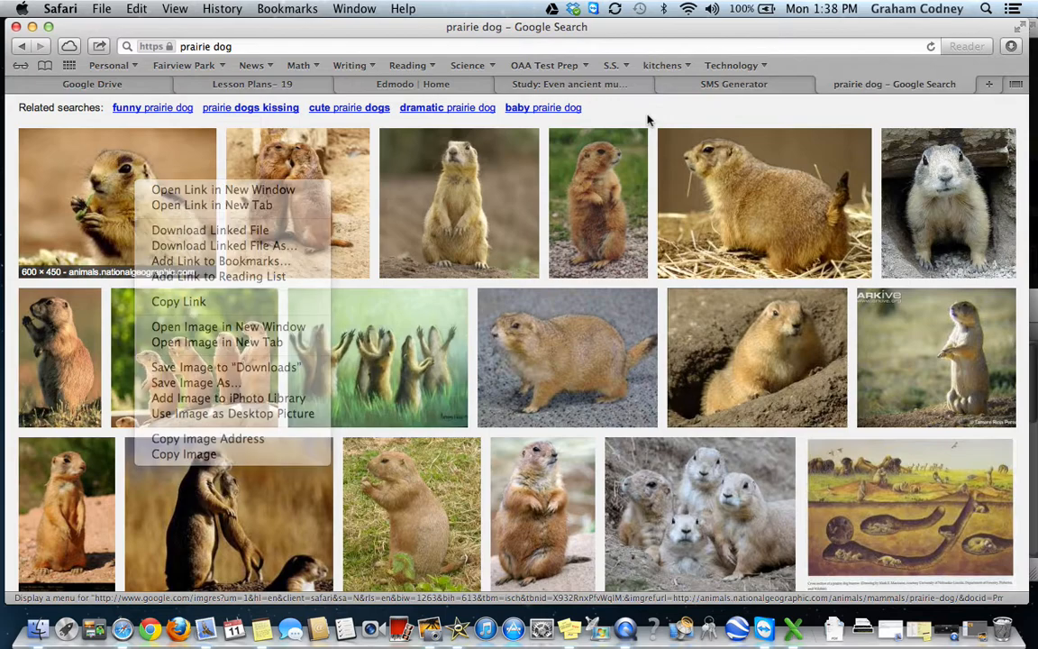
Add the illustration of the prairie dog burrow to the iPhoto library and check it in the last import.
{"action": "scroll", "coordinate": [797, 221], "scroll_direction": "down", "scroll_amount": 2}
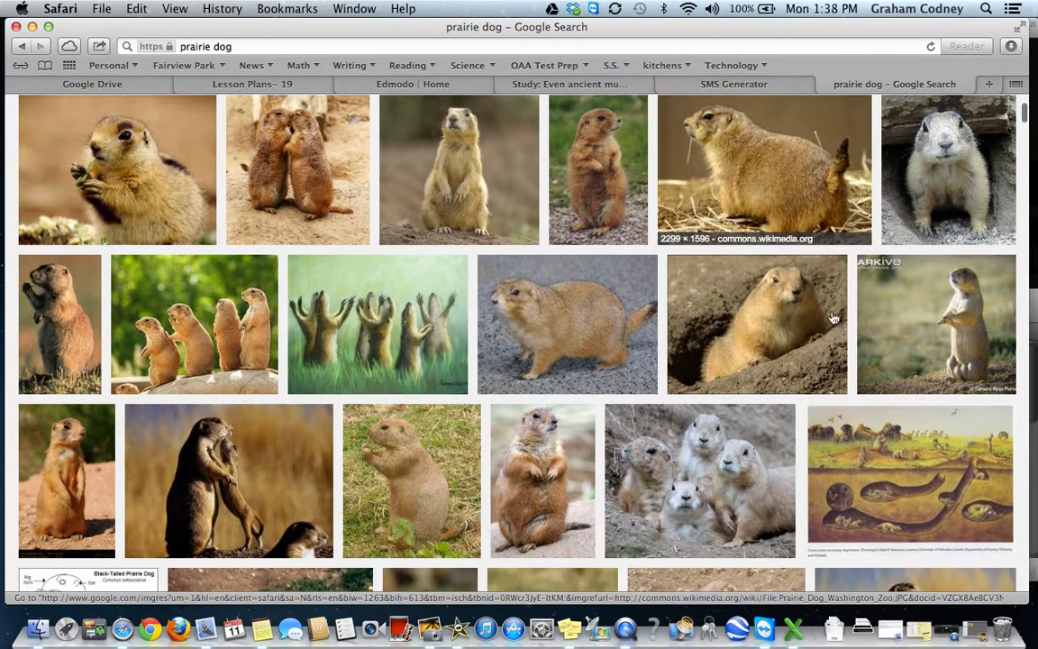
{"action": "key", "text": "ctrl"}
{"action": "left_click", "coordinate": [872, 455], "text": "ctrl"}
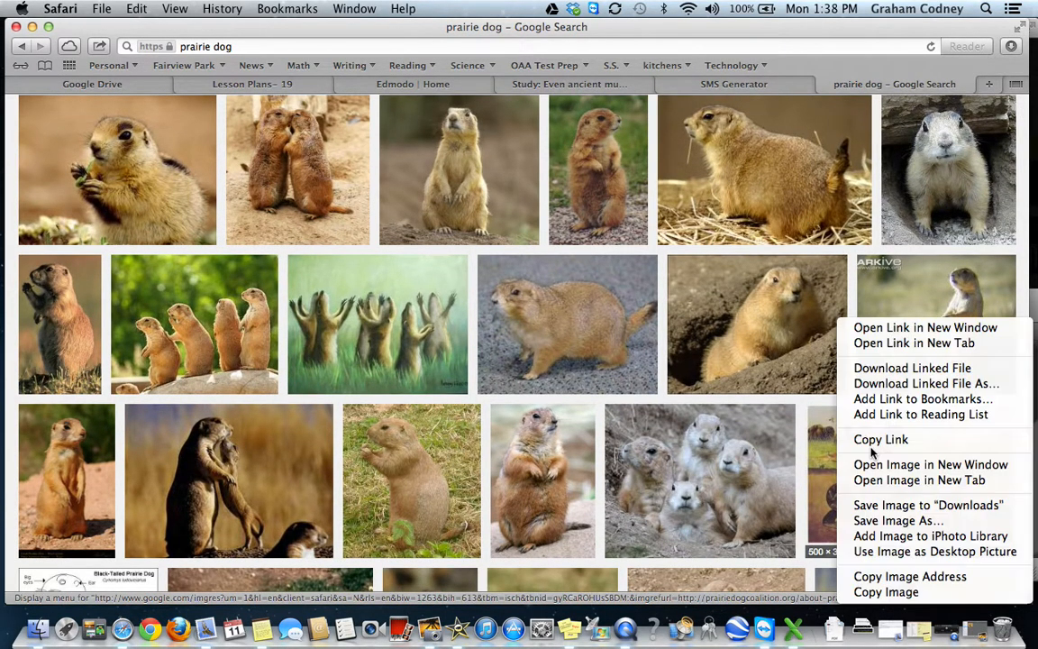
{"action": "left_click", "coordinate": [899, 537]}
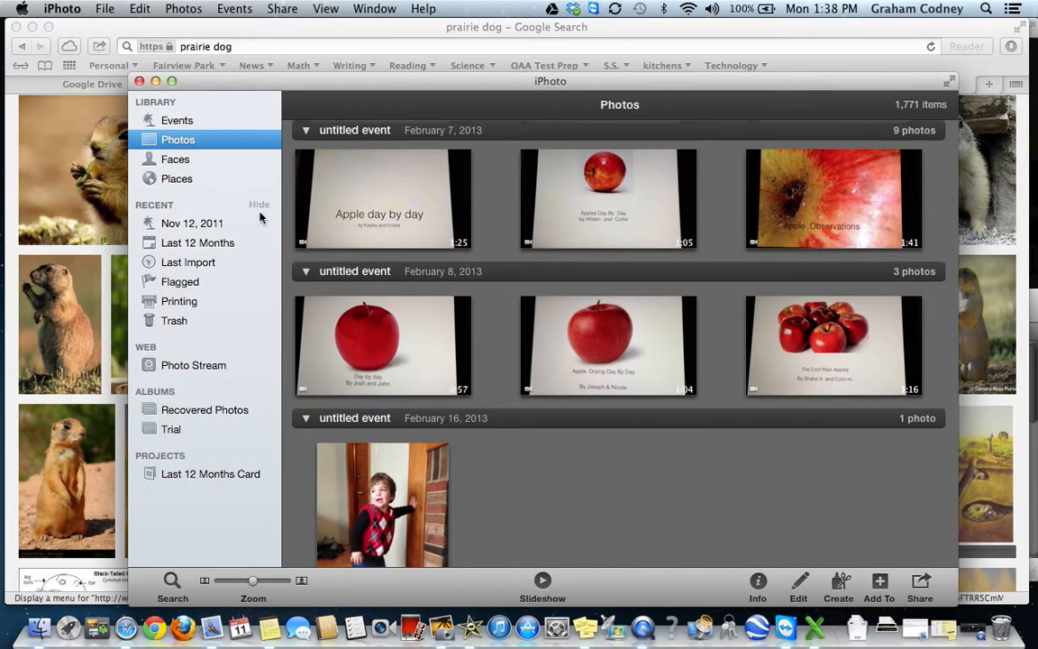
{"action": "left_click", "coordinate": [194, 262]}
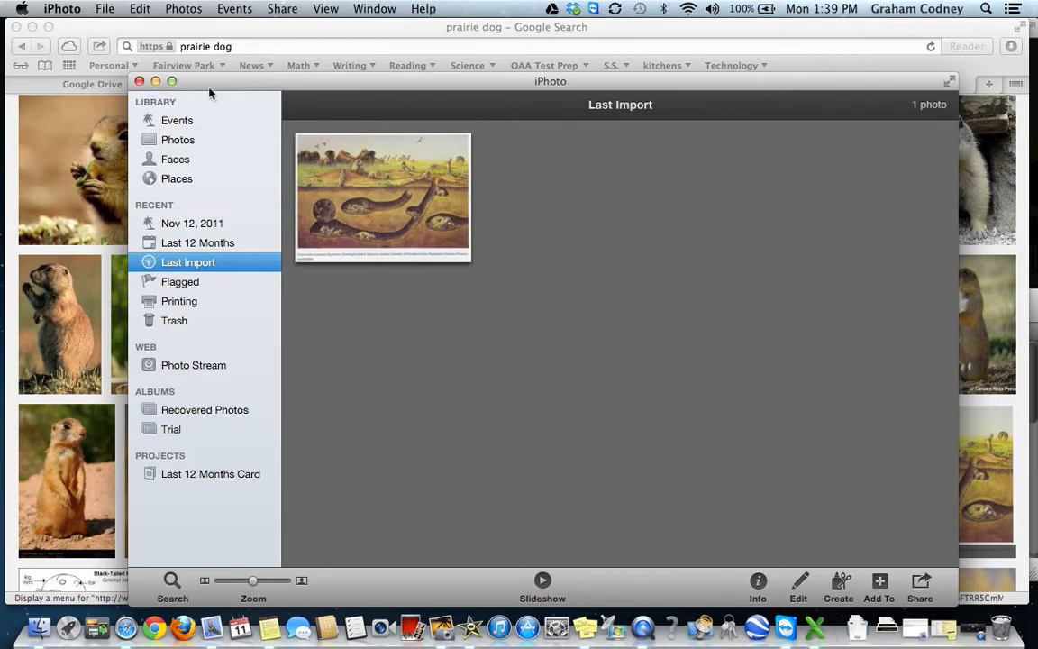
{"action": "left_click", "coordinate": [155, 82]}
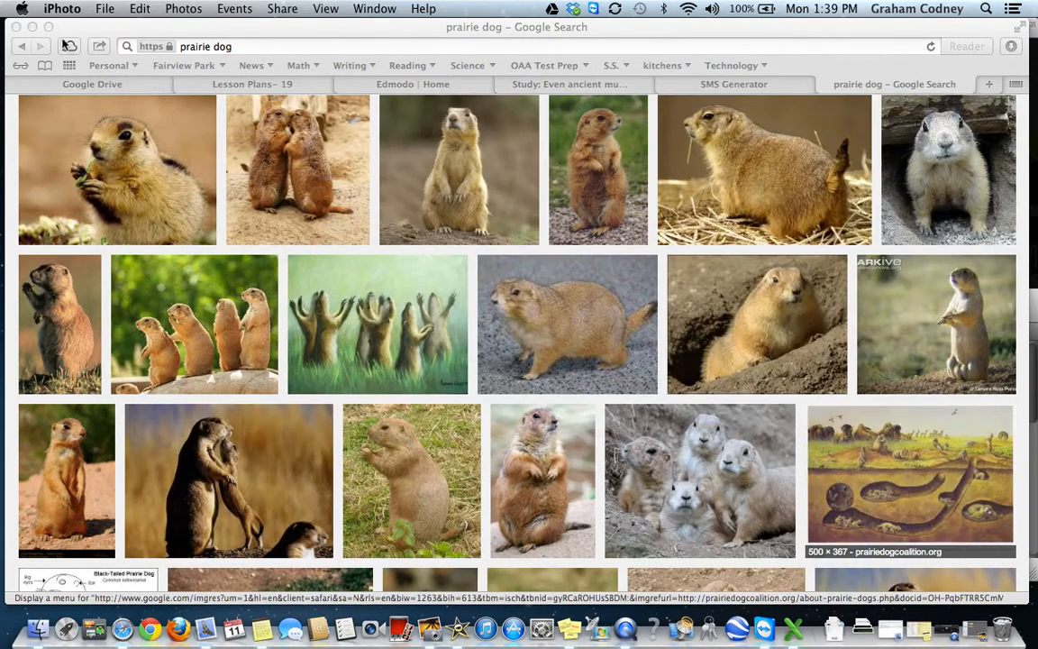
Return to iMovie and place the leaf-eating prairie dog photo from the iPhoto library right after the title clip.
{"action": "left_click", "coordinate": [34, 27]}
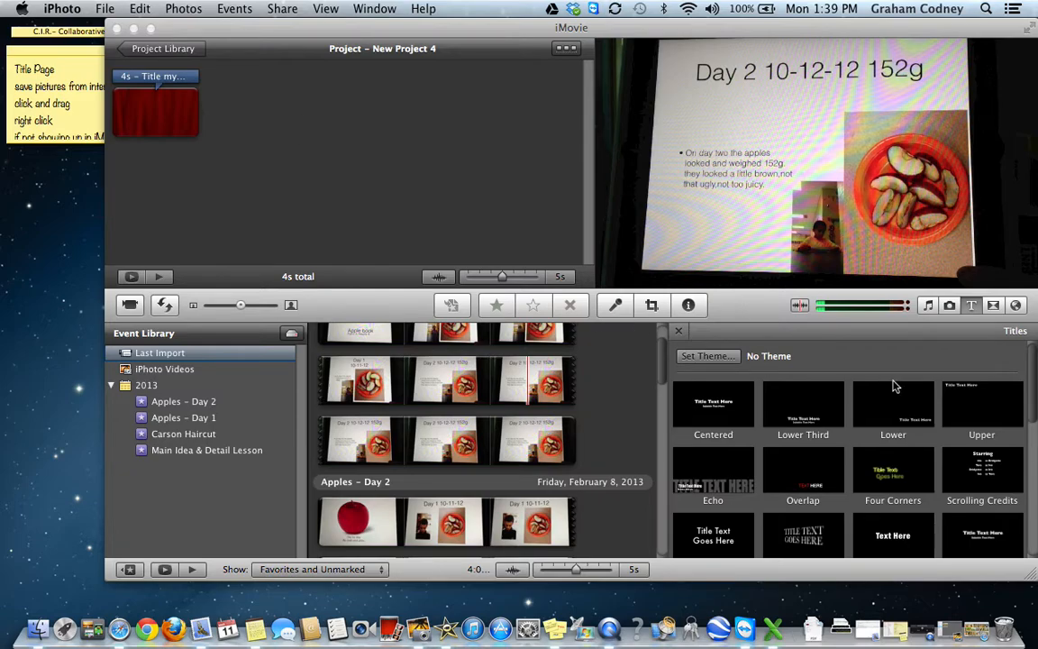
{"action": "left_click", "coordinate": [949, 304]}
{"action": "left_click", "coordinate": [950, 306]}
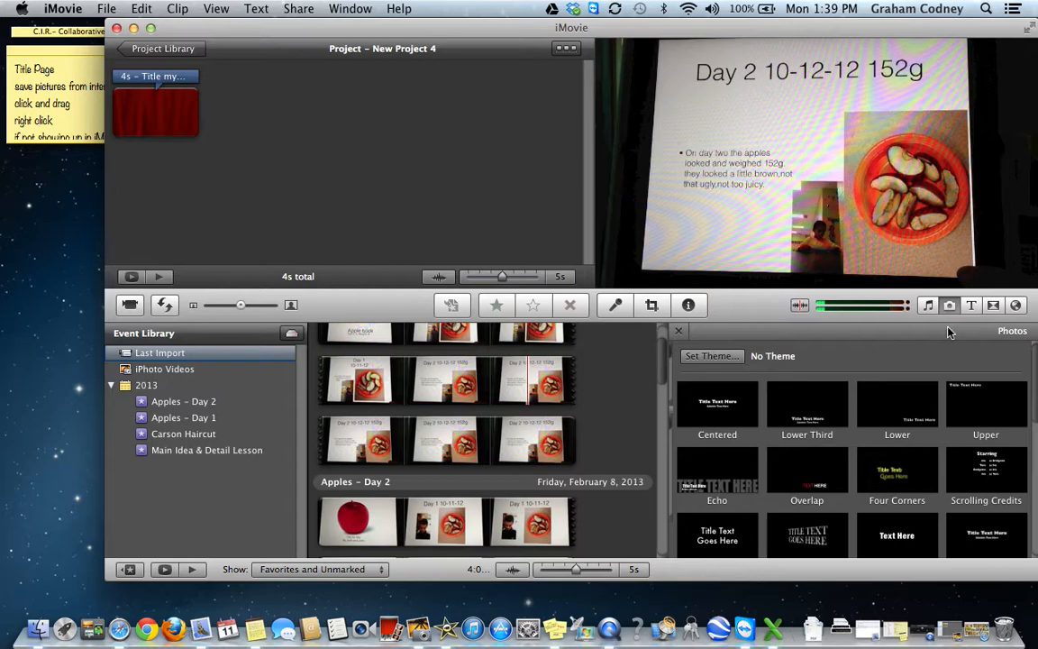
{"action": "scroll", "coordinate": [946, 454], "scroll_direction": "down", "scroll_amount": 15}
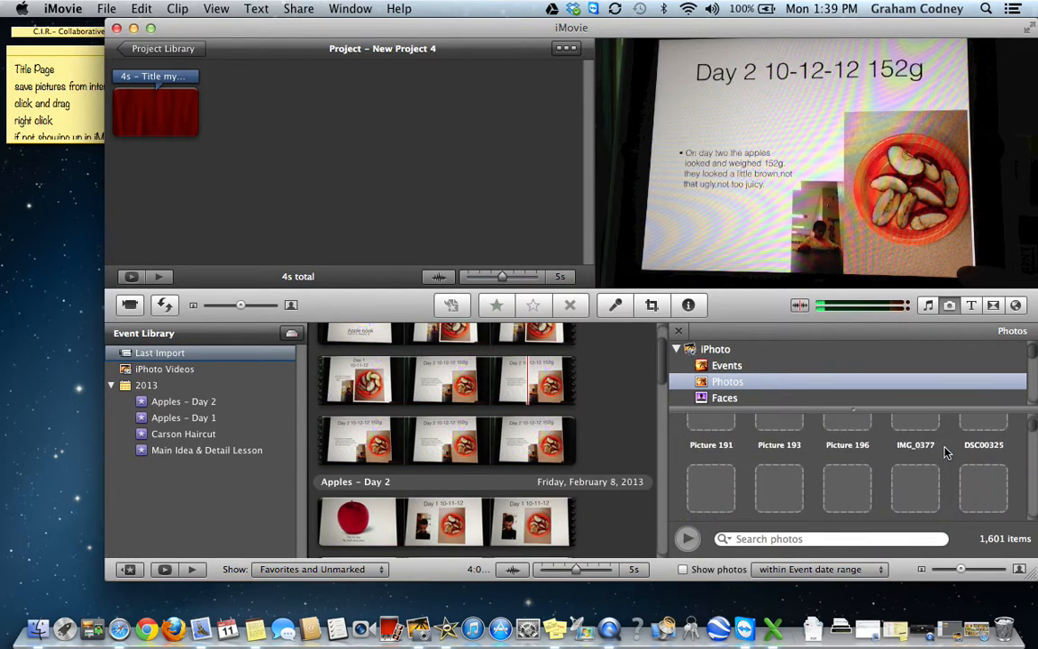
{"action": "scroll", "coordinate": [944, 447], "scroll_direction": "down", "scroll_amount": 10}
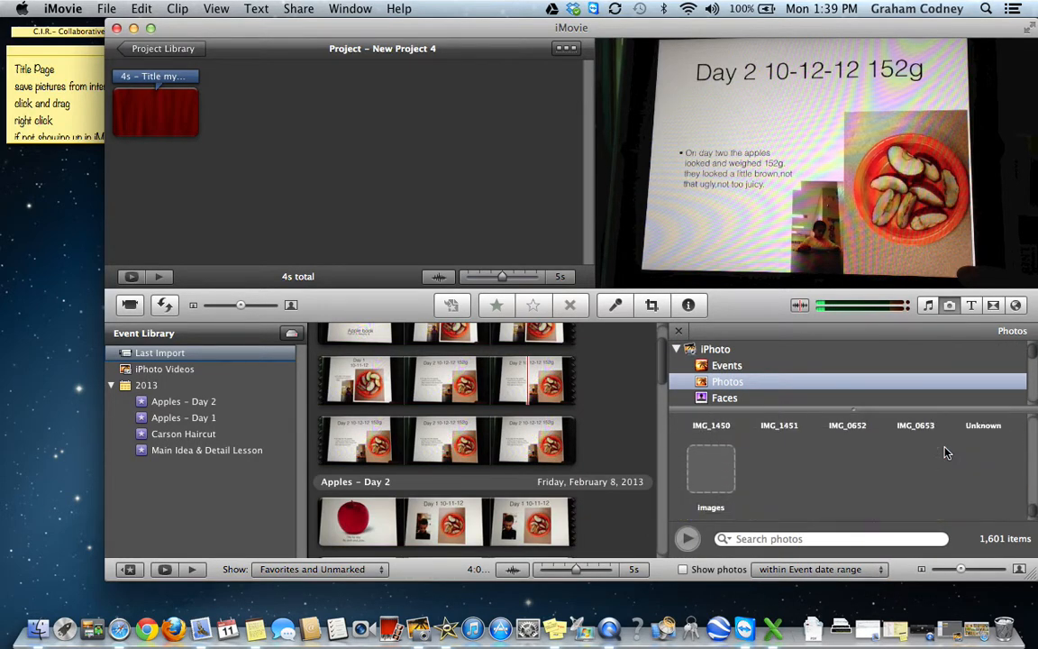
{"action": "scroll", "coordinate": [944, 447], "scroll_direction": "up", "scroll_amount": 20}
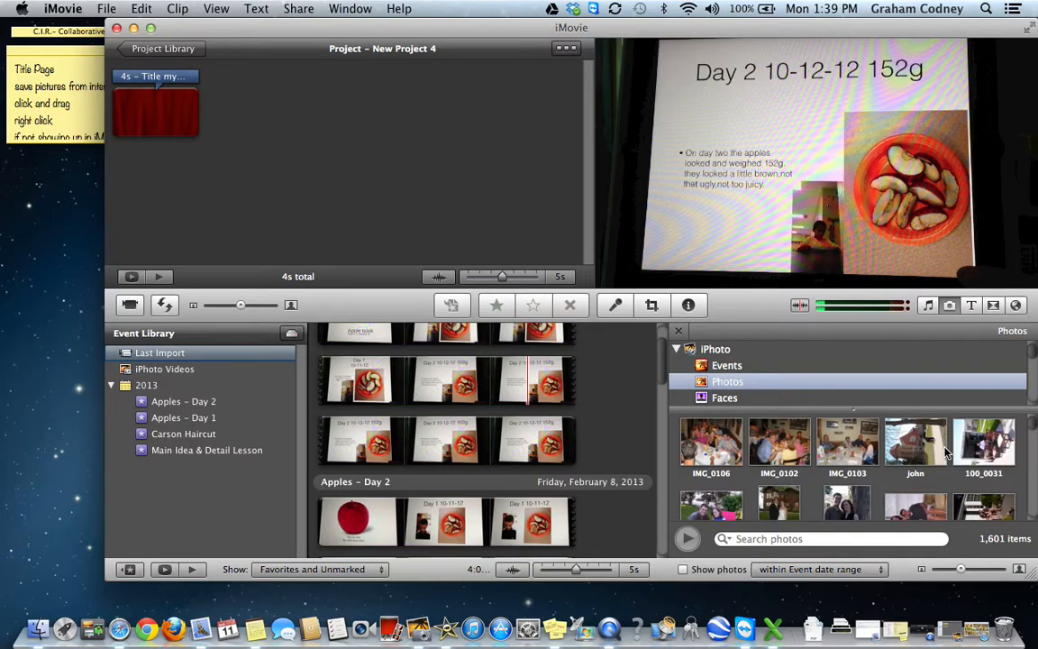
{"action": "left_click_drag", "start_coordinate": [1033, 430], "coordinate": [1029, 539]}
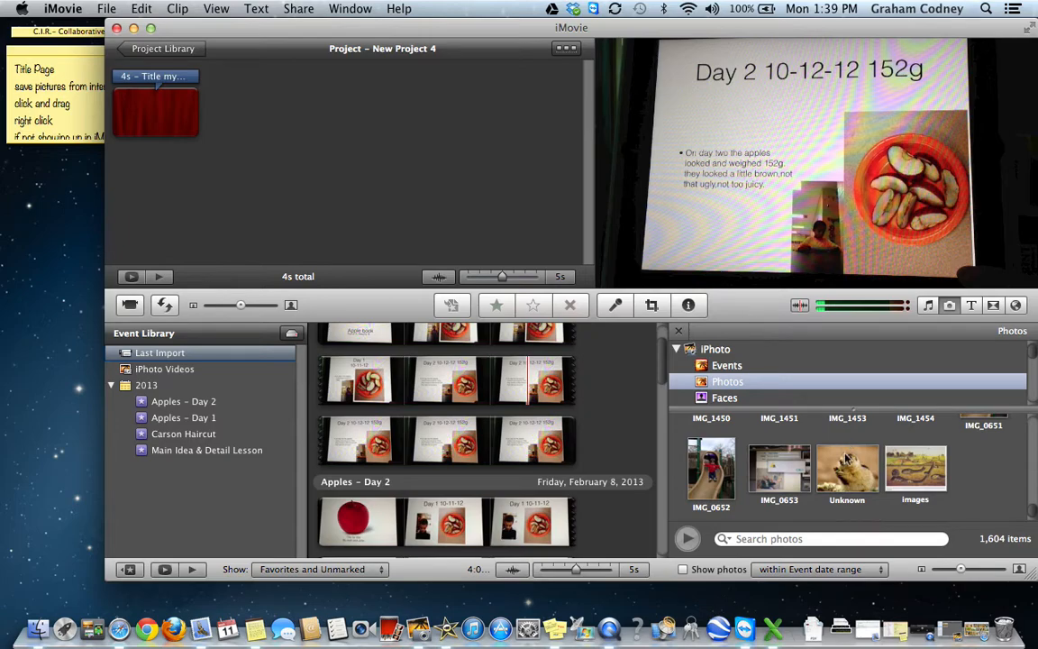
{"action": "left_click", "coordinate": [848, 466]}
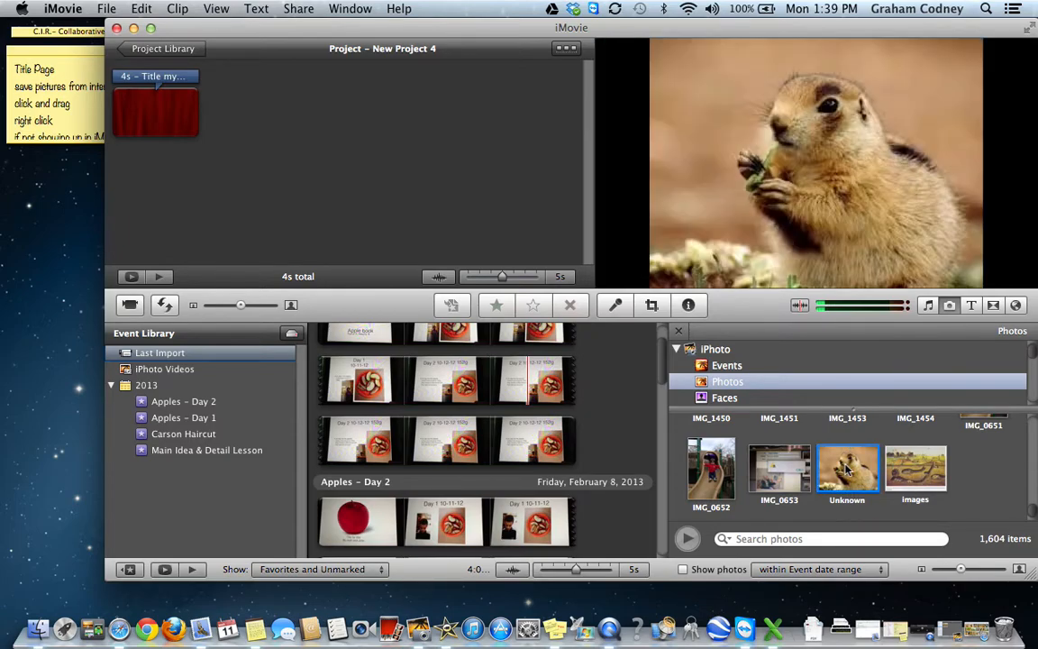
{"action": "left_click_drag", "start_coordinate": [830, 464], "coordinate": [231, 127]}
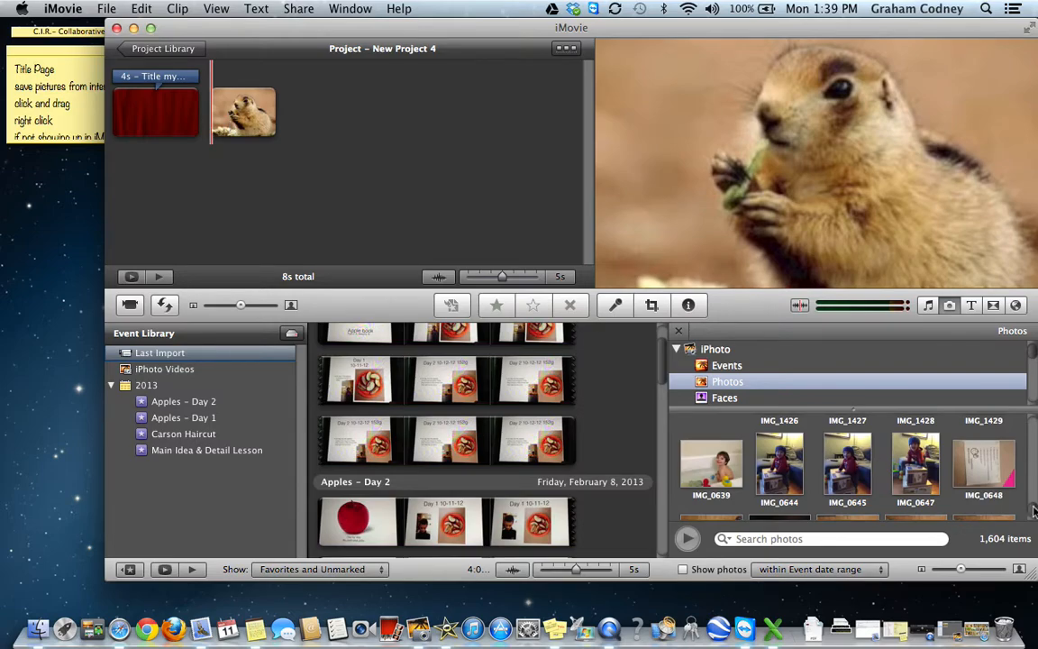
Add the prairie dog burrow illustration from the iPhoto pictures to the project right after the leaf-eating prairie dog photo.
{"action": "scroll", "coordinate": [1034, 511], "scroll_direction": "down", "scroll_amount": 3}
{"action": "left_click", "coordinate": [916, 467]}
{"action": "left_click_drag", "start_coordinate": [916, 468], "coordinate": [356, 126]}
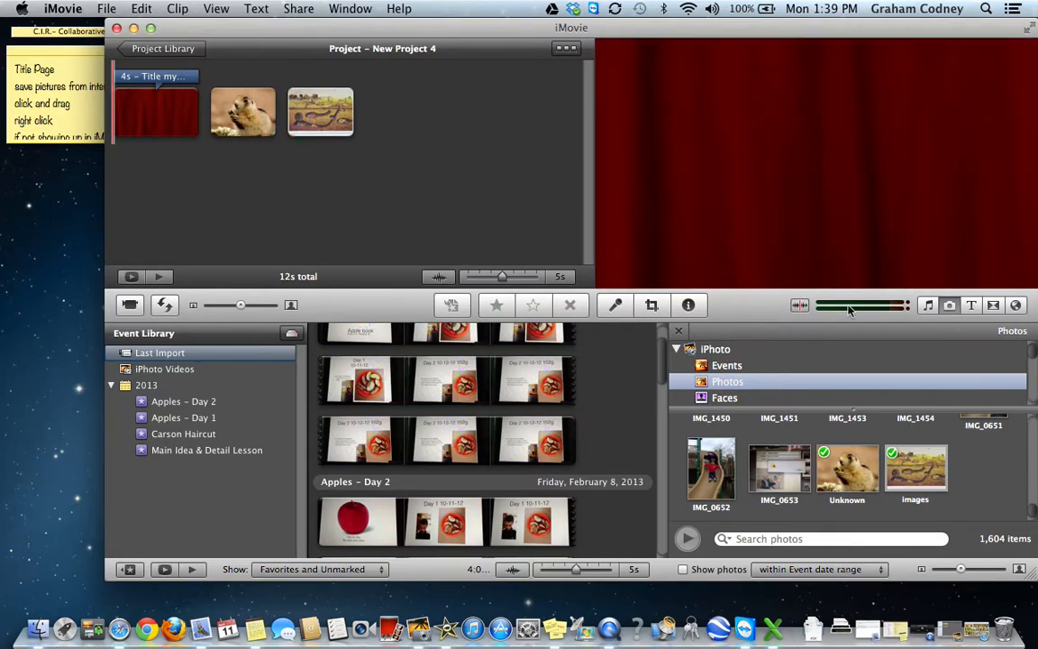
Overlay a Lower title on the whole leaf-eating prairie dog photo with the text "Prarie Dogs".
{"action": "left_click", "coordinate": [973, 306]}
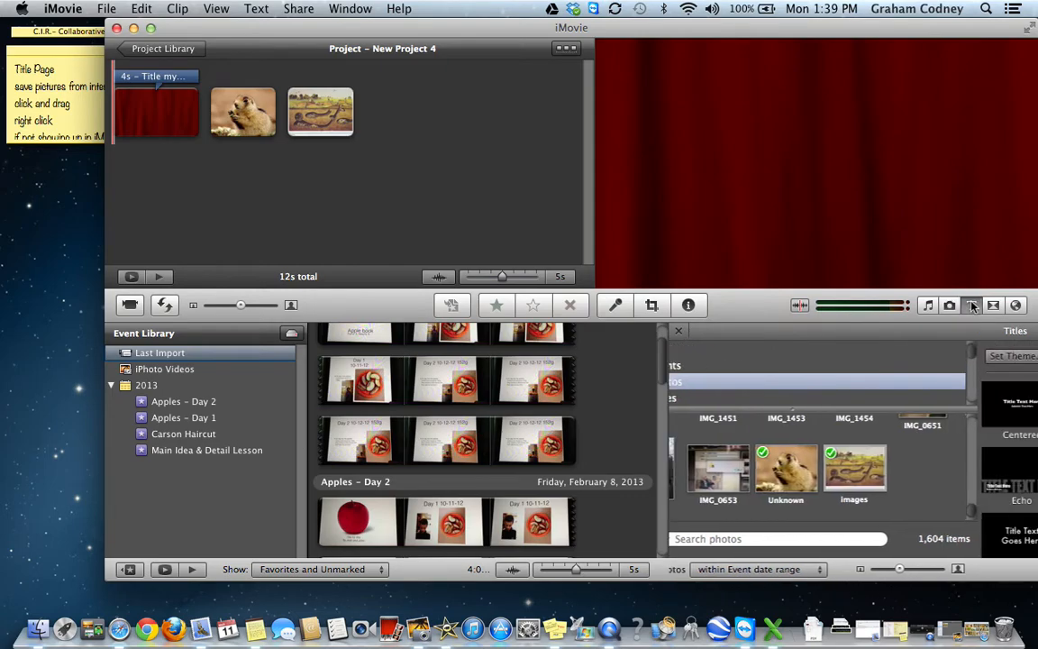
{"action": "mouse_move", "coordinate": [1036, 388]}
{"action": "left_mouse_down"}
{"action": "mouse_move", "coordinate": [1034, 521]}
{"action": "mouse_move", "coordinate": [1028, 387]}
{"action": "left_mouse_up"}
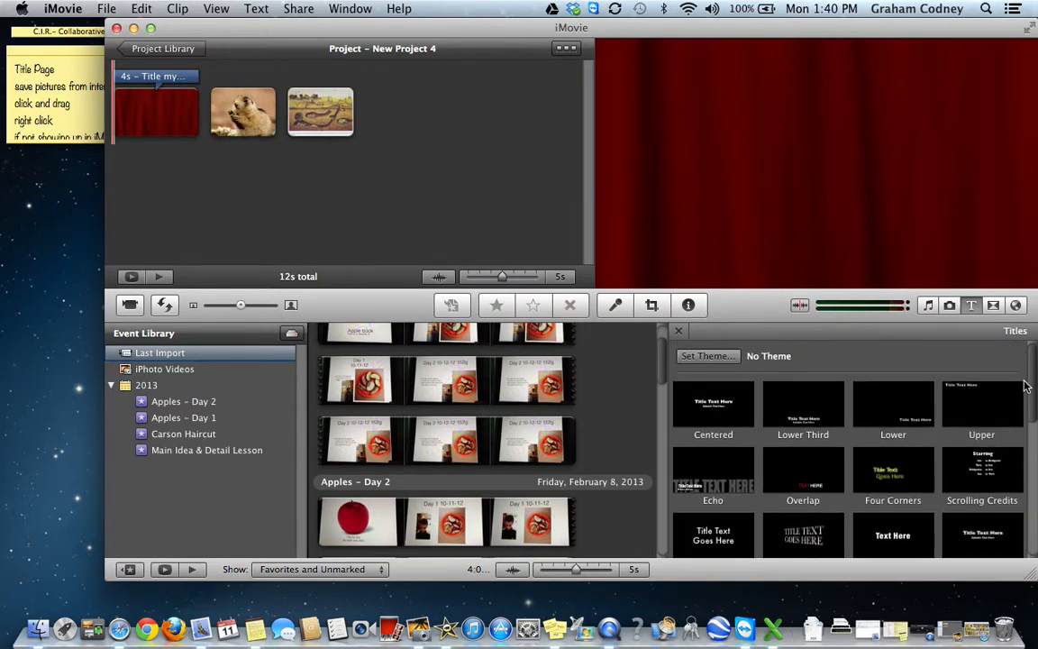
{"action": "left_click_drag", "start_coordinate": [966, 397], "coordinate": [242, 112]}
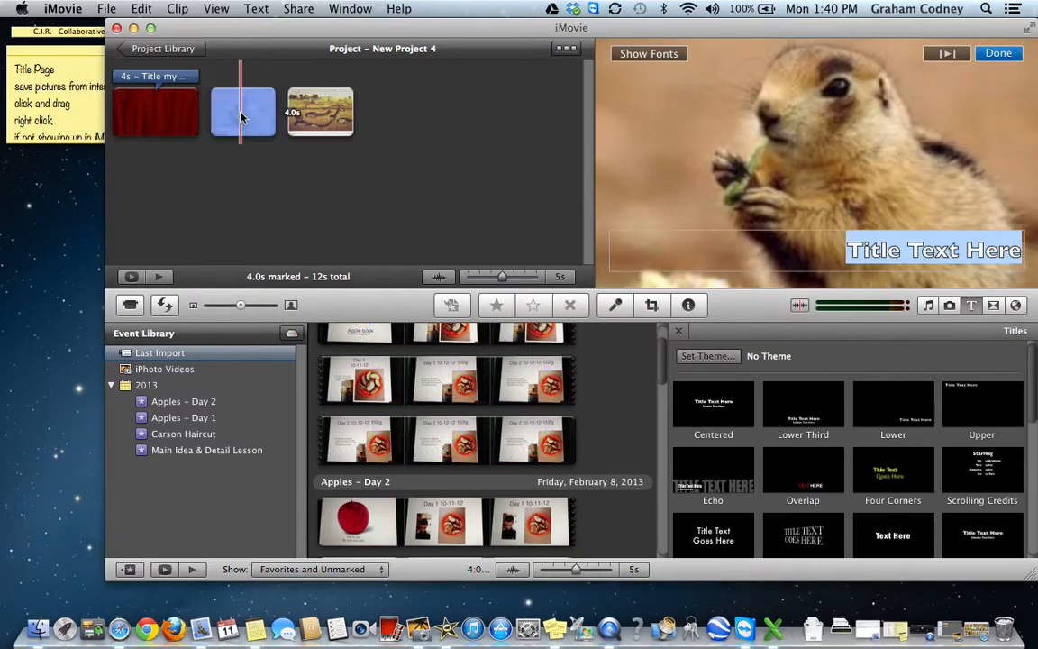
{"action": "type", "text": "Pr"}
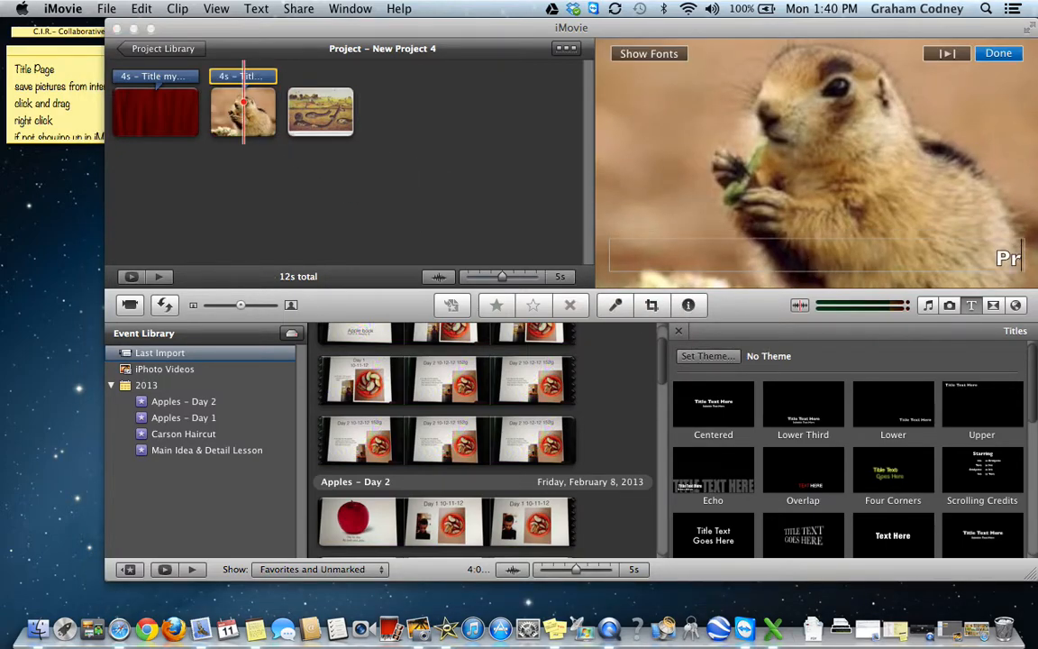
{"action": "type", "text": "arie Dogs"}
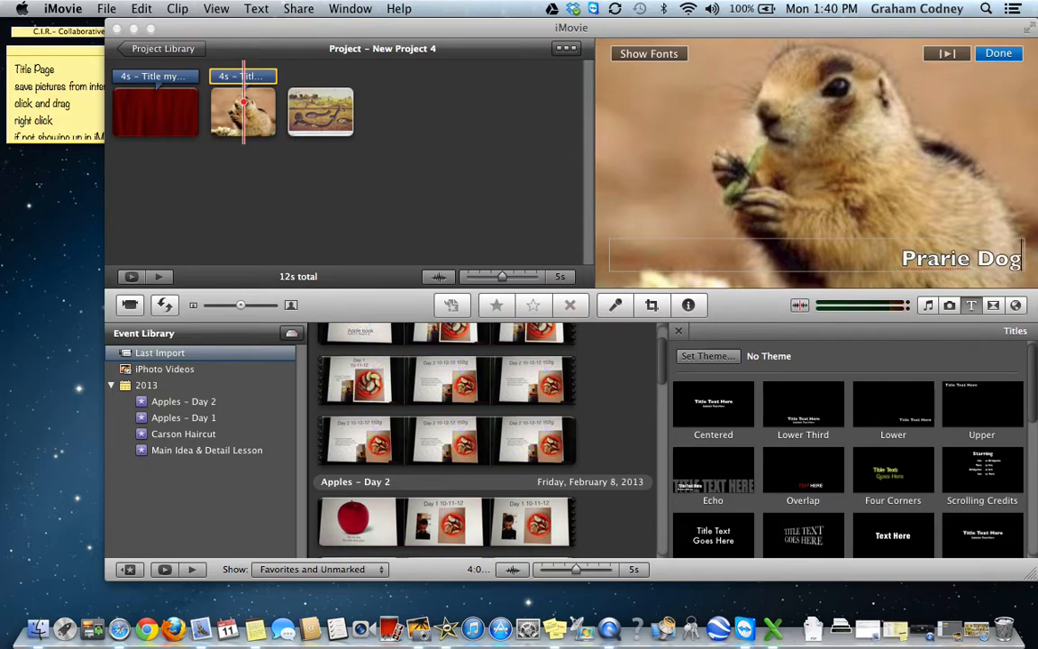
Correct the misspelled title word to "Prairie" with the suggested spelling, finish the title and play the project.
{"action": "right_click", "coordinate": [912, 257]}
{"action": "left_click", "coordinate": [919, 257]}
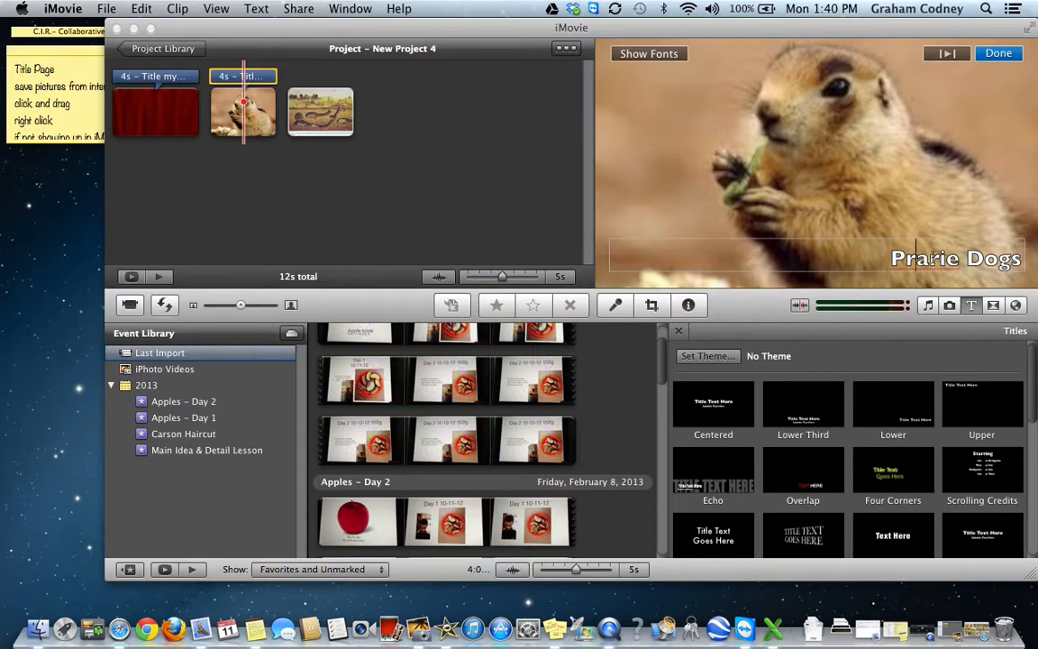
{"action": "right_click", "coordinate": [935, 260]}
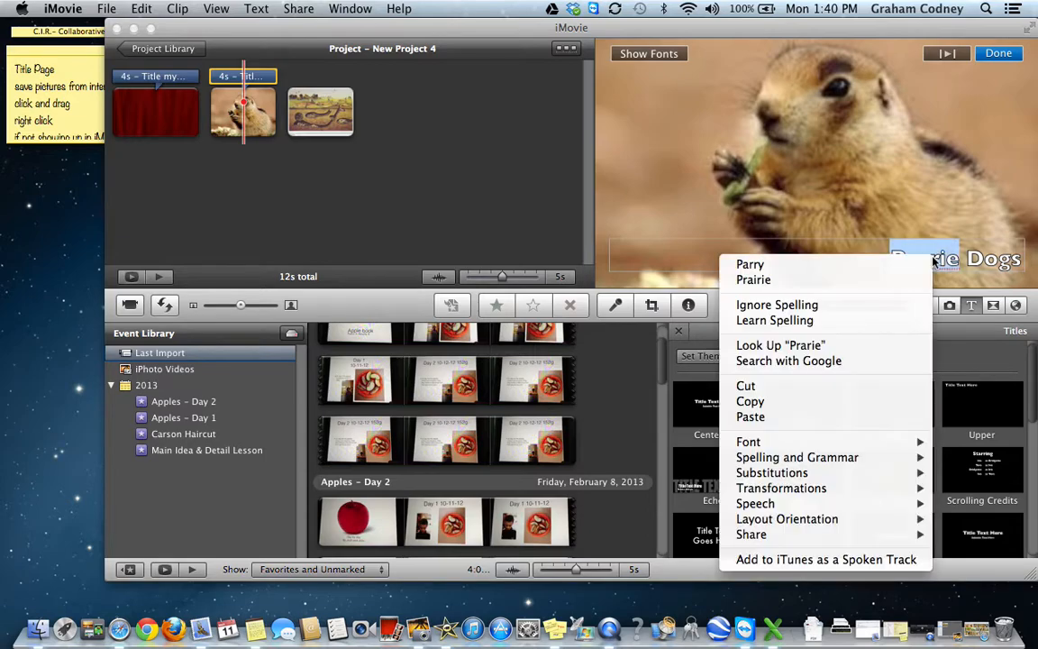
{"action": "left_click", "coordinate": [907, 286]}
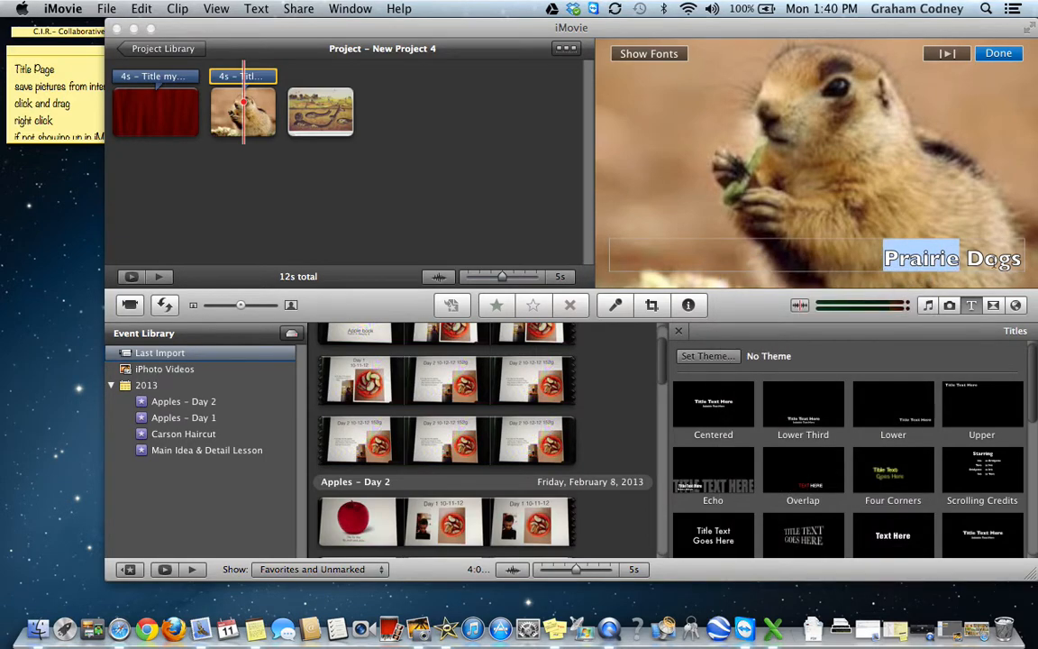
{"action": "left_click", "coordinate": [990, 54]}
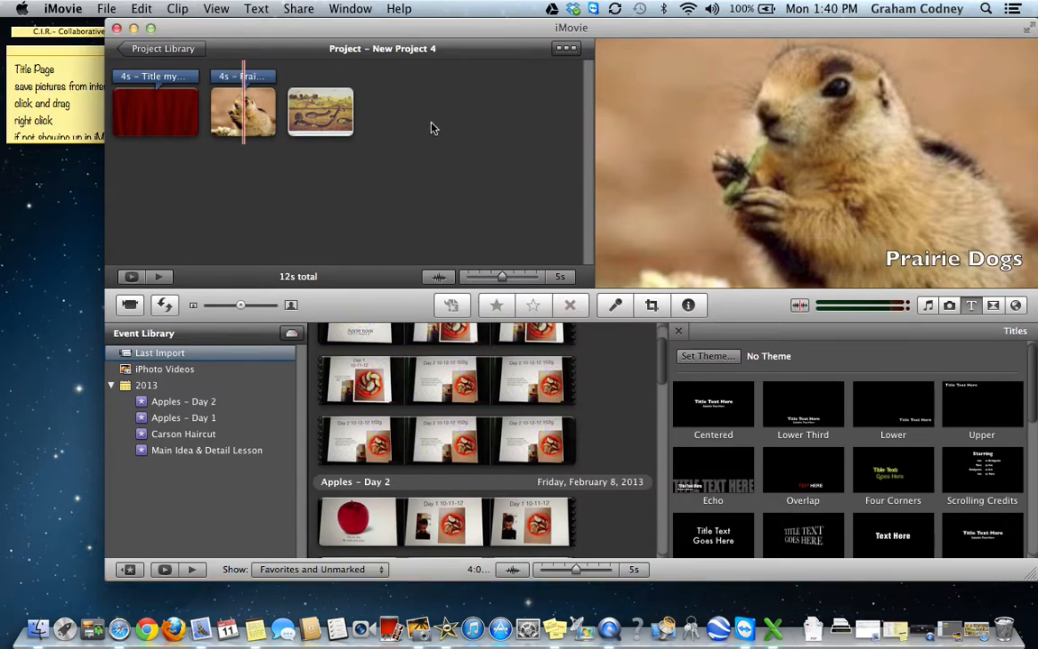
{"action": "key", "text": "space"}
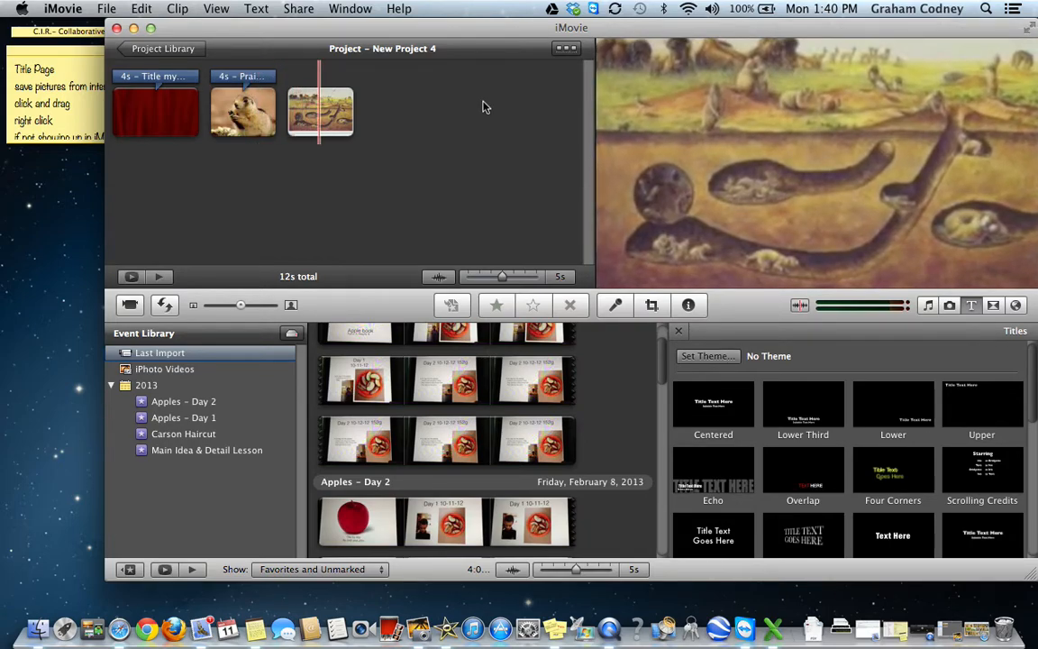
Minimize the iMovie window, restore it and show the iPhoto pictures in the media browser again.
{"action": "left_click", "coordinate": [134, 28]}
{"action": "left_click", "coordinate": [981, 627]}
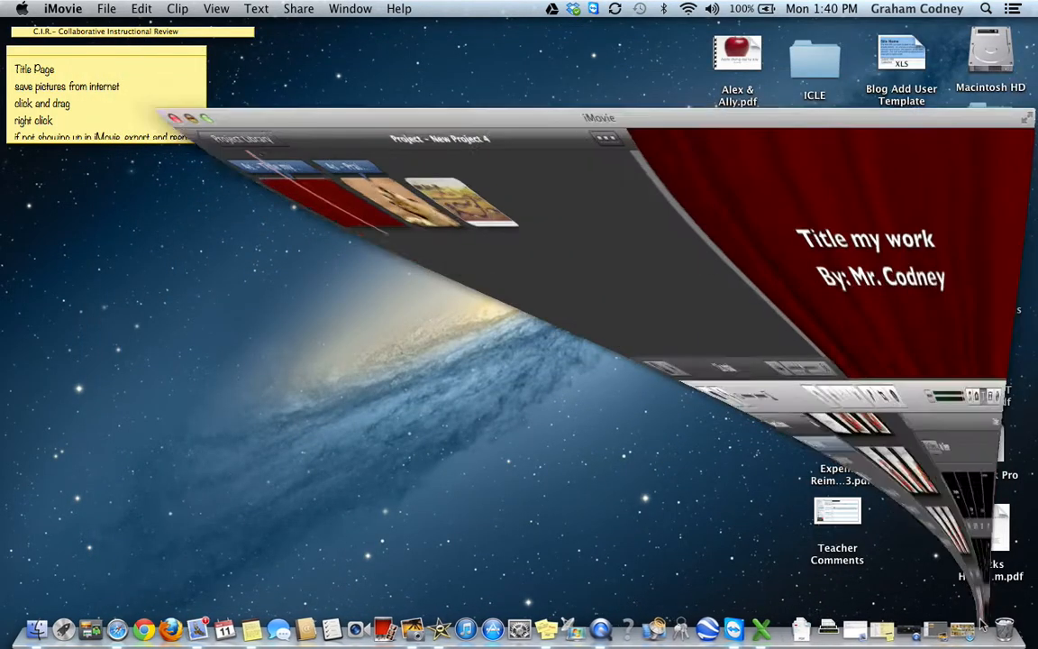
{"action": "left_click", "coordinate": [950, 306]}
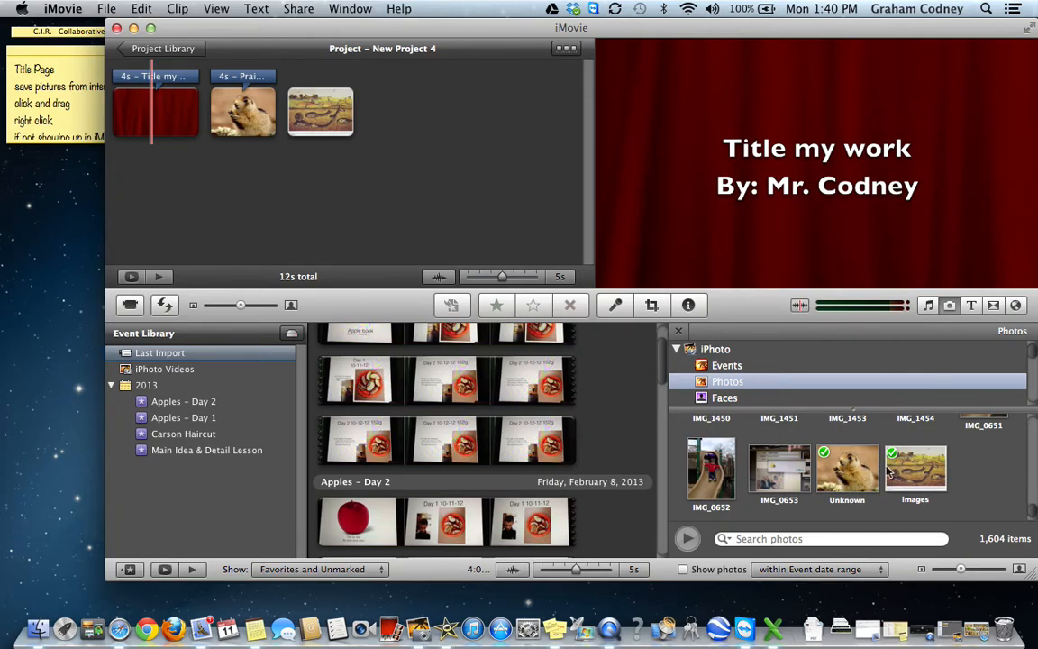
Switch to iPhoto, find the leaf-eating prairie dog photo among all photos and view its info.
{"action": "left_click", "coordinate": [418, 628]}
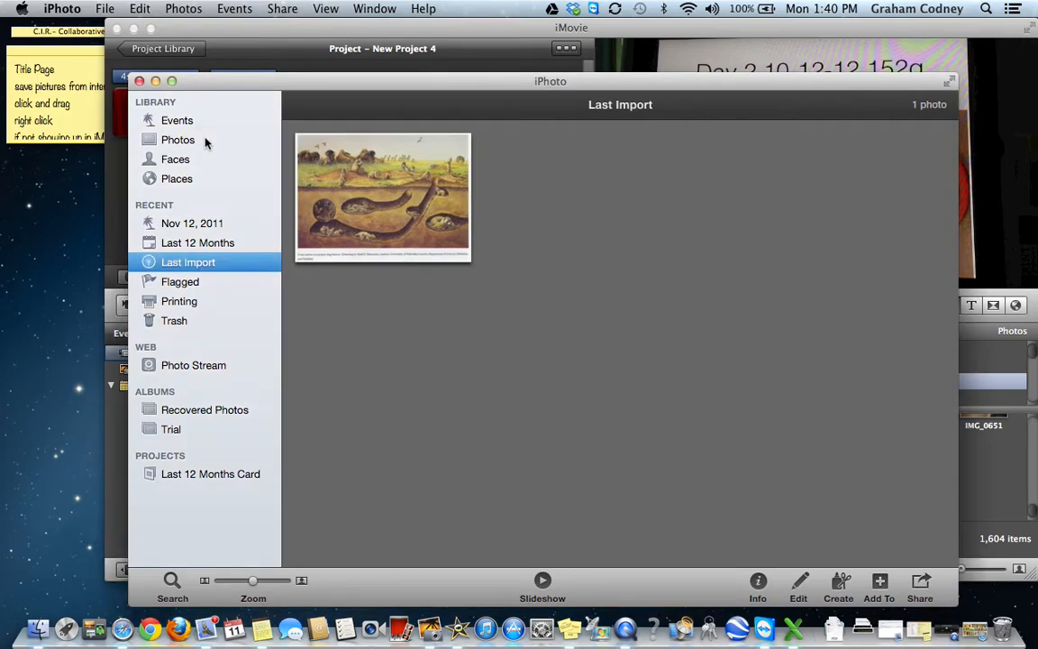
{"action": "left_click", "coordinate": [204, 141]}
{"action": "scroll", "coordinate": [687, 305], "scroll_direction": "down", "scroll_amount": 15}
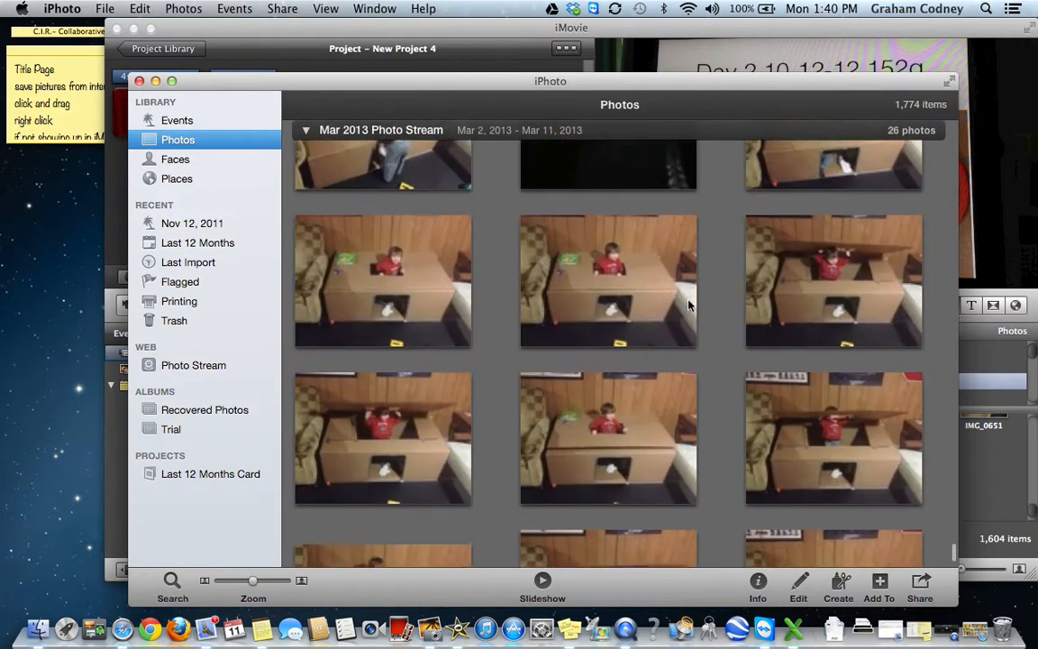
{"action": "scroll", "coordinate": [688, 305], "scroll_direction": "down", "scroll_amount": 10}
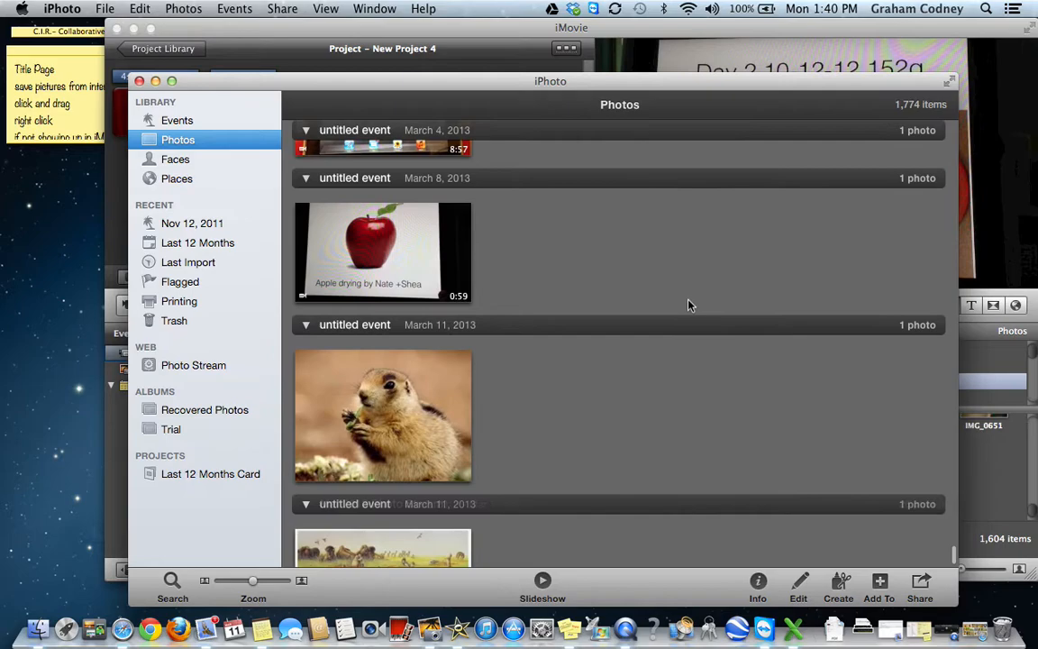
{"action": "left_click", "coordinate": [445, 339]}
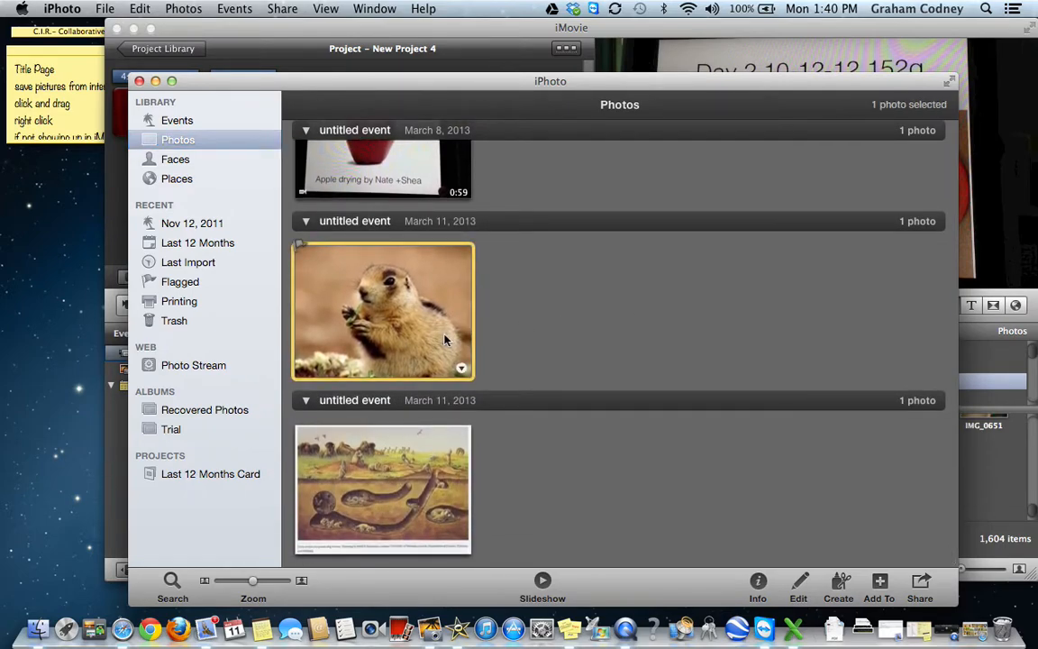
{"action": "left_click", "coordinate": [758, 583]}
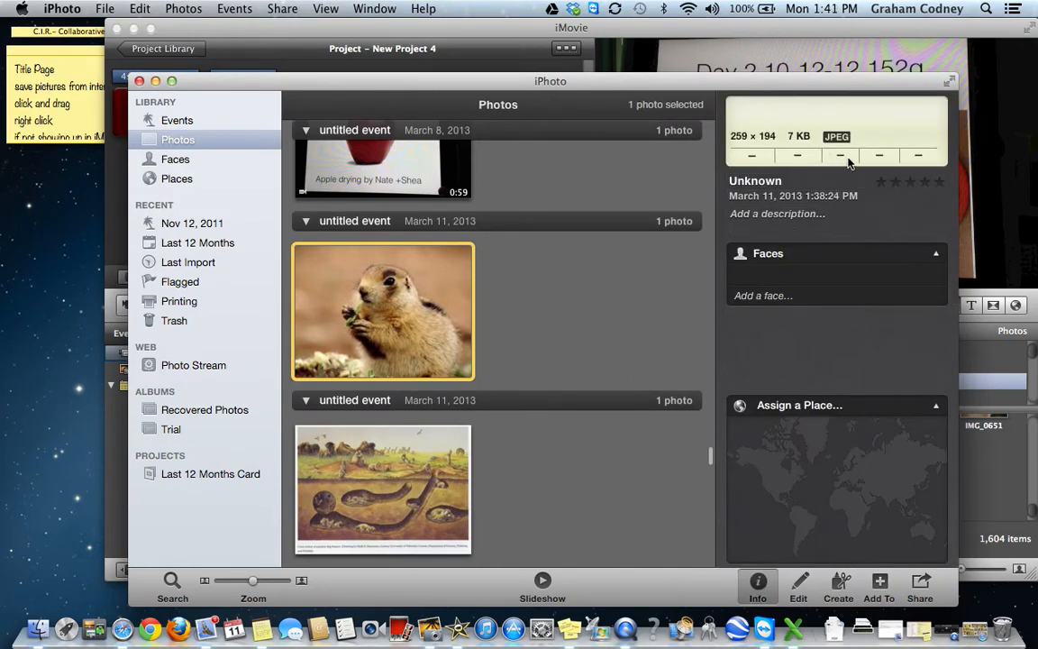
{"action": "left_click", "coordinate": [625, 354]}
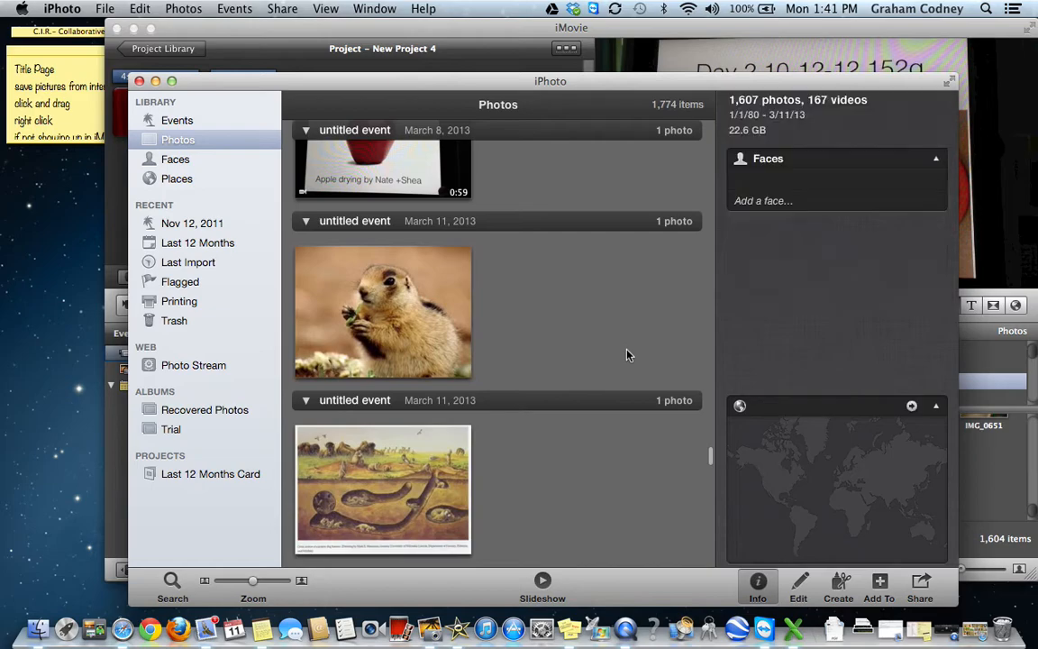
Export the leaf-eating prairie dog photo as a full-size, medium-quality JPEG to the Desktop under the name "Prairie Dog".
{"action": "left_click", "coordinate": [428, 333]}
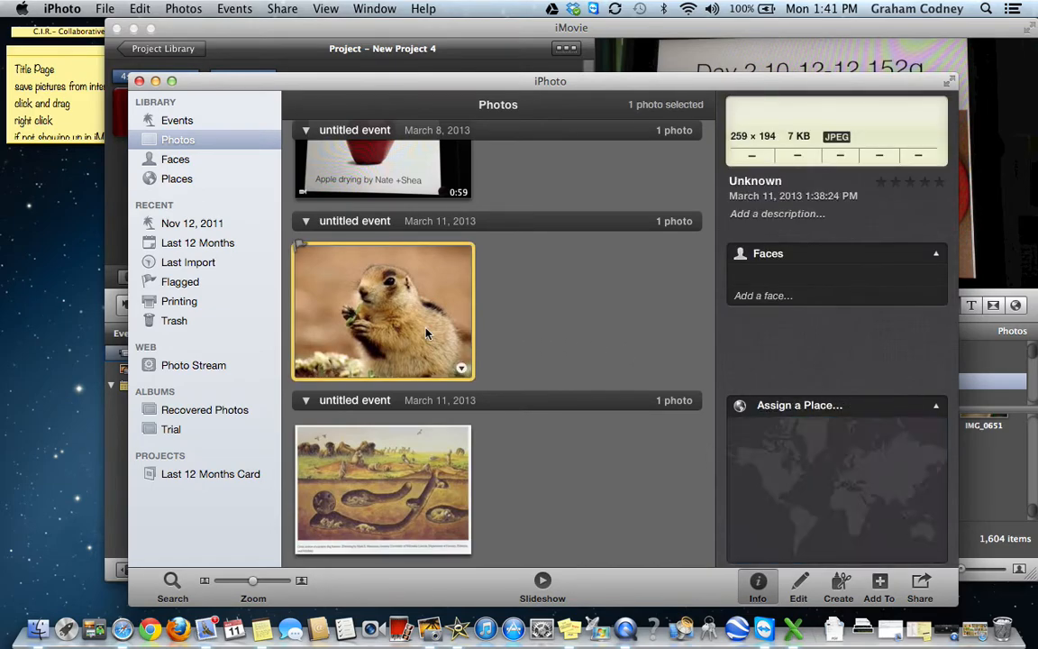
{"action": "left_click", "coordinate": [109, 10]}
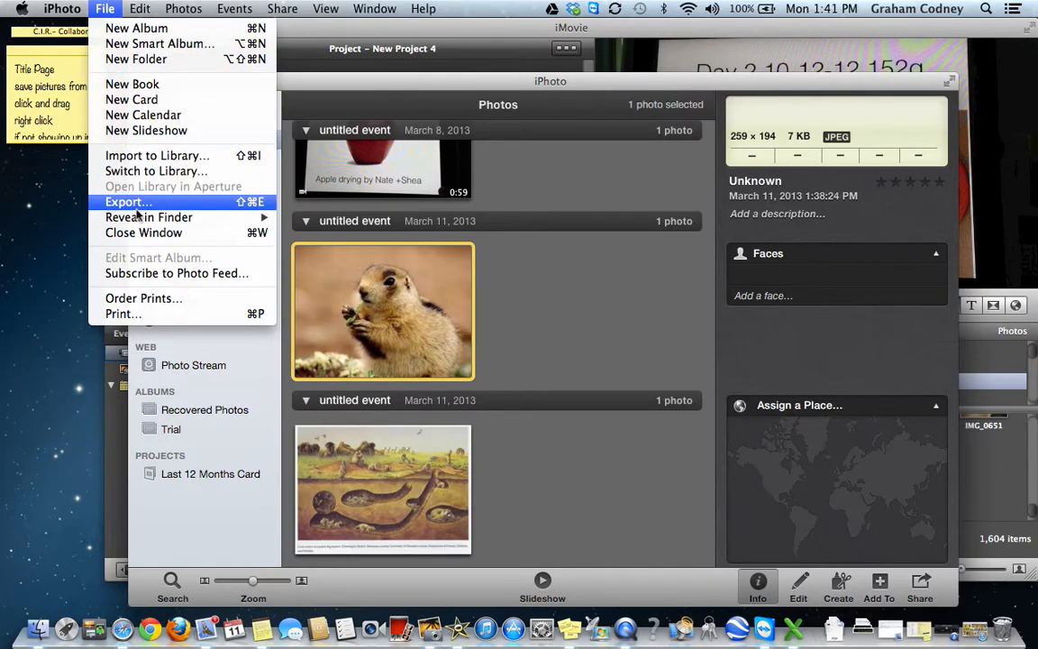
{"action": "left_click", "coordinate": [126, 202]}
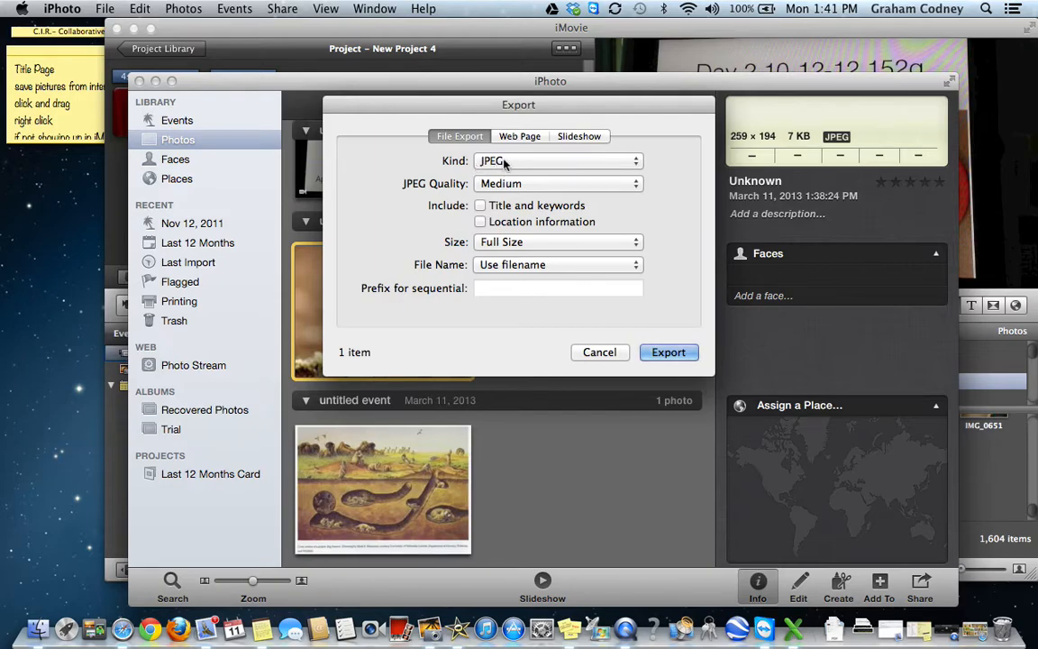
{"action": "left_click", "coordinate": [667, 352]}
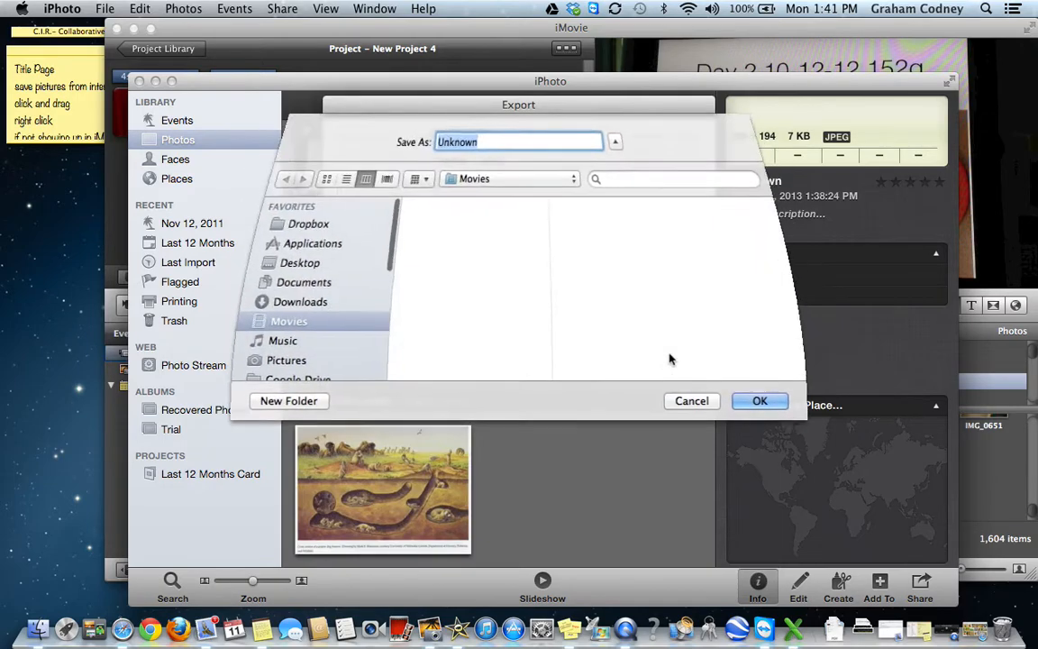
{"action": "left_click", "coordinate": [290, 263]}
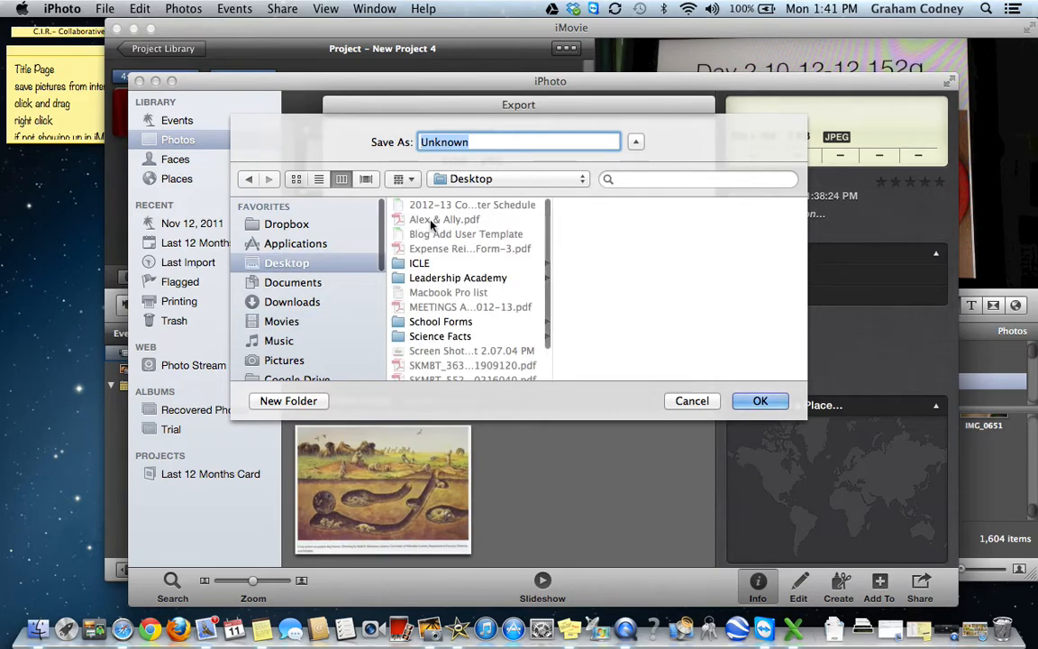
{"action": "type", "text": "Prairie Dog"}
{"action": "left_click", "coordinate": [759, 403]}
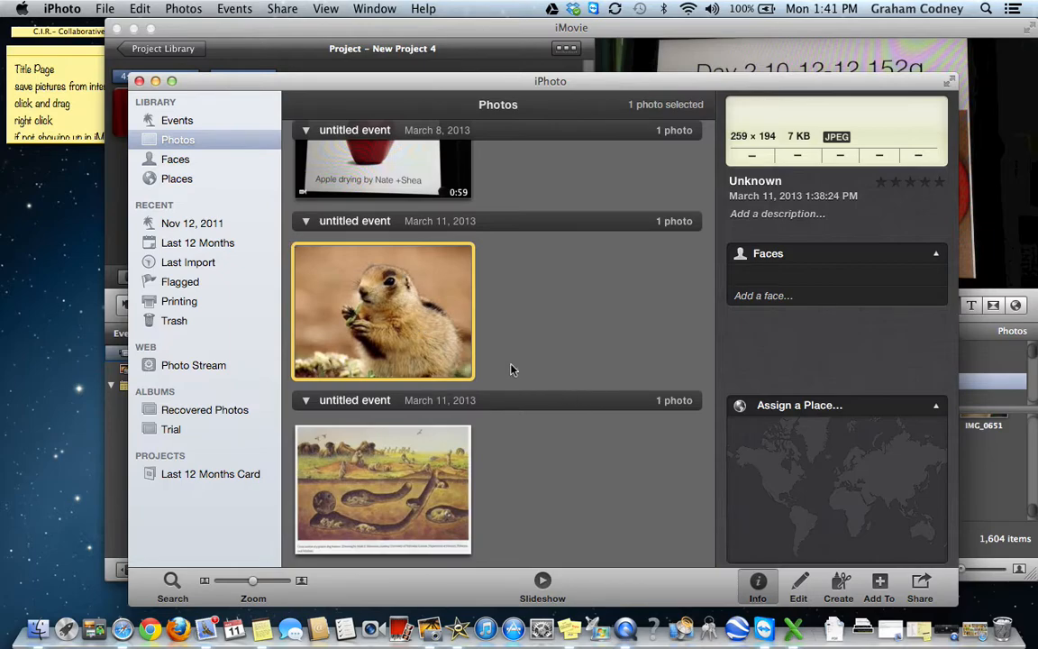
Delete the leaf-eating prairie dog photo from the iPhoto library and import Prairie Dog.jpg from the desktop in its place.
{"action": "key", "text": "Delete"}
{"action": "left_click", "coordinate": [690, 176]}
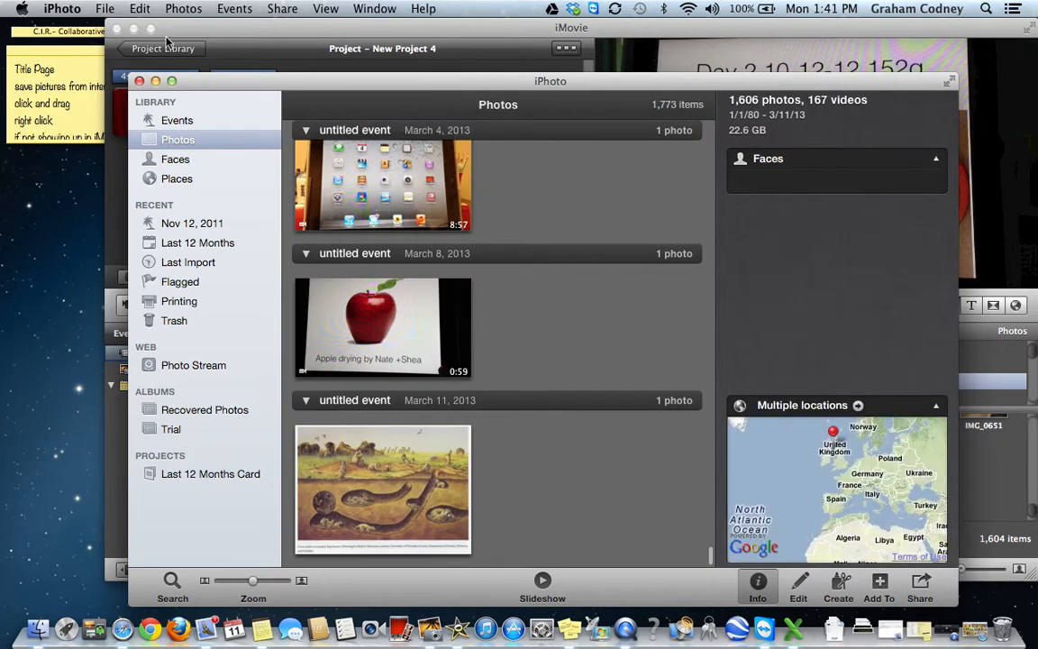
{"action": "left_click", "coordinate": [133, 28]}
{"action": "left_click_drag", "start_coordinate": [394, 86], "coordinate": [146, 52]}
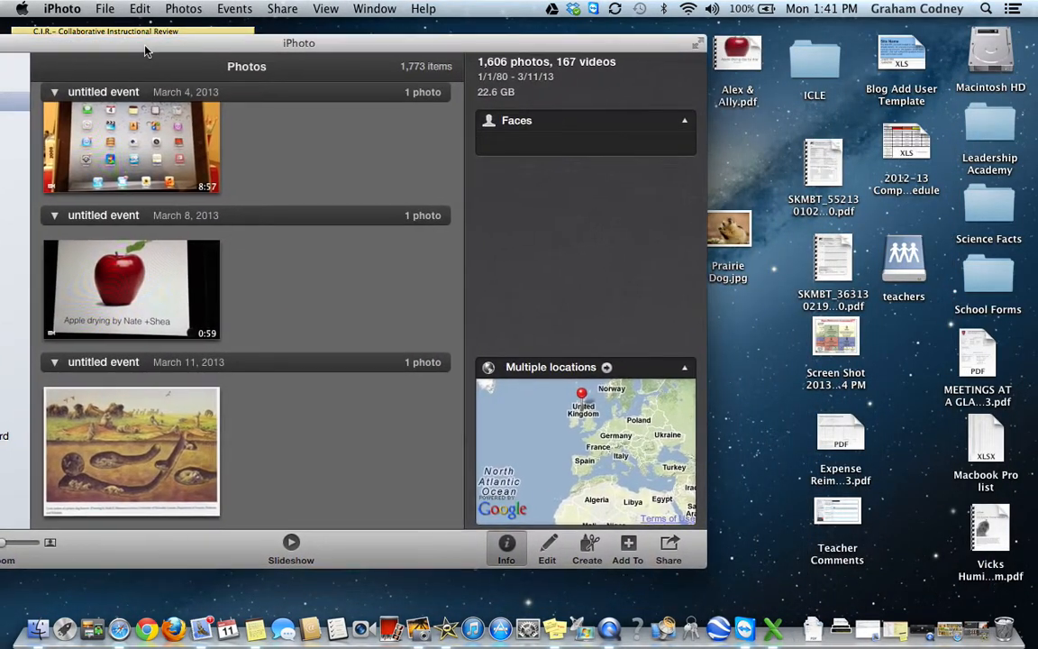
{"action": "left_click_drag", "start_coordinate": [731, 241], "coordinate": [297, 371]}
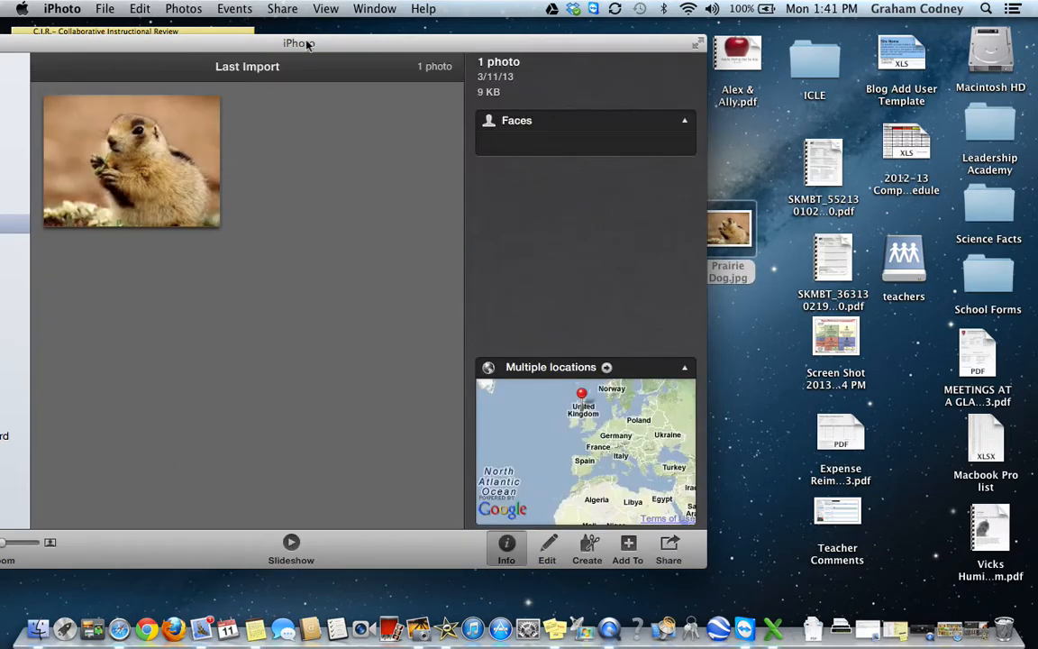
Return to iMovie and check the end of its iPhoto picture list for the reimported prairie dog photo.
{"action": "left_click_drag", "start_coordinate": [300, 41], "coordinate": [425, 41]}
{"action": "left_click", "coordinate": [975, 631]}
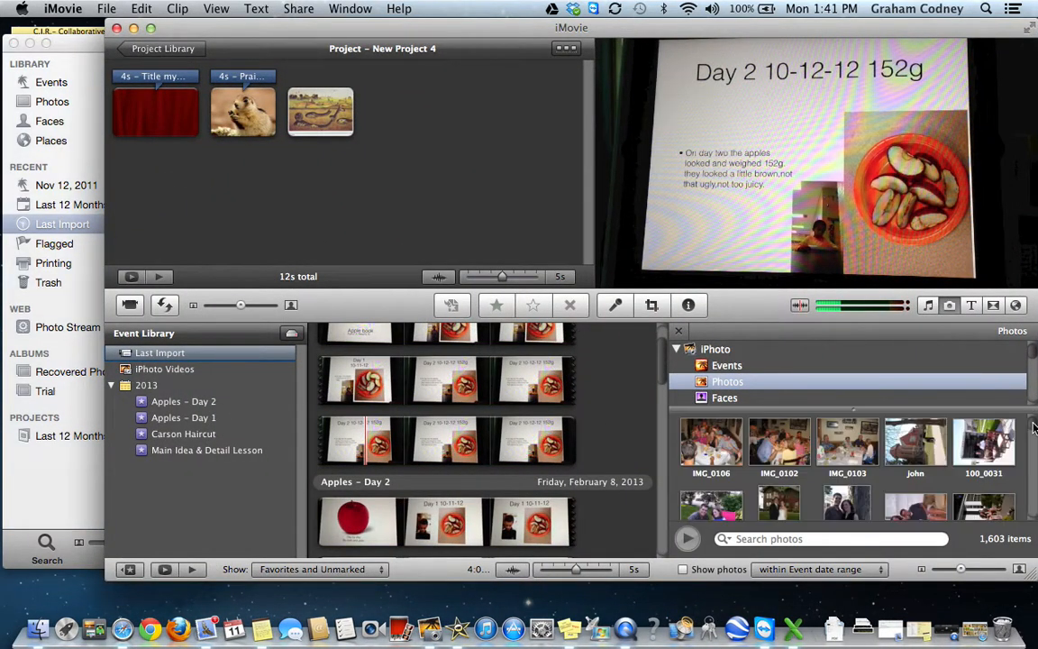
{"action": "left_click_drag", "start_coordinate": [1034, 428], "coordinate": [1034, 512]}
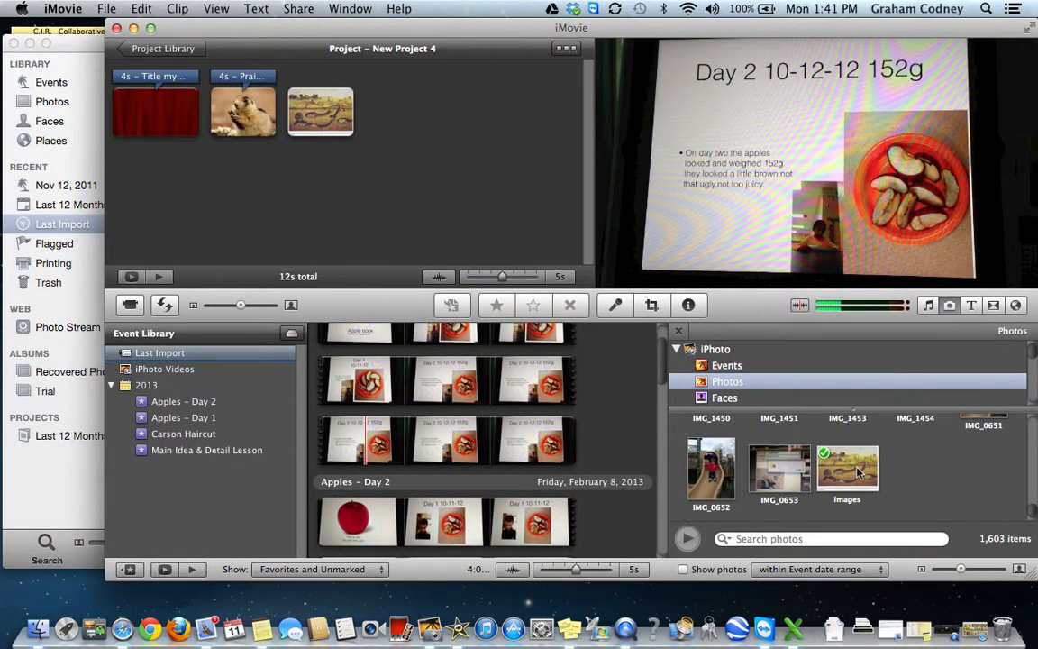